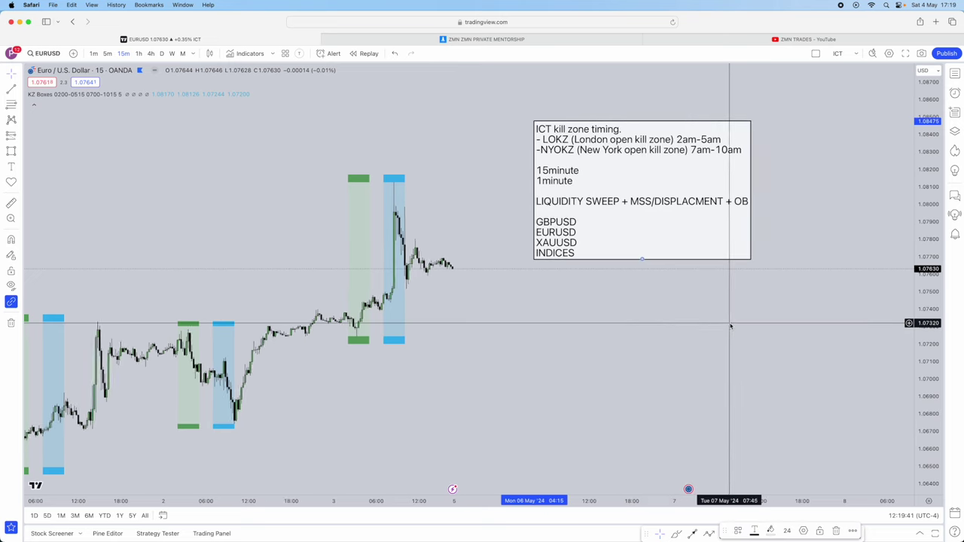
- Move the kill zone timing note down to about 1.0822 at Mon 06 May 02:30
scroll(731, 325, right, 3)
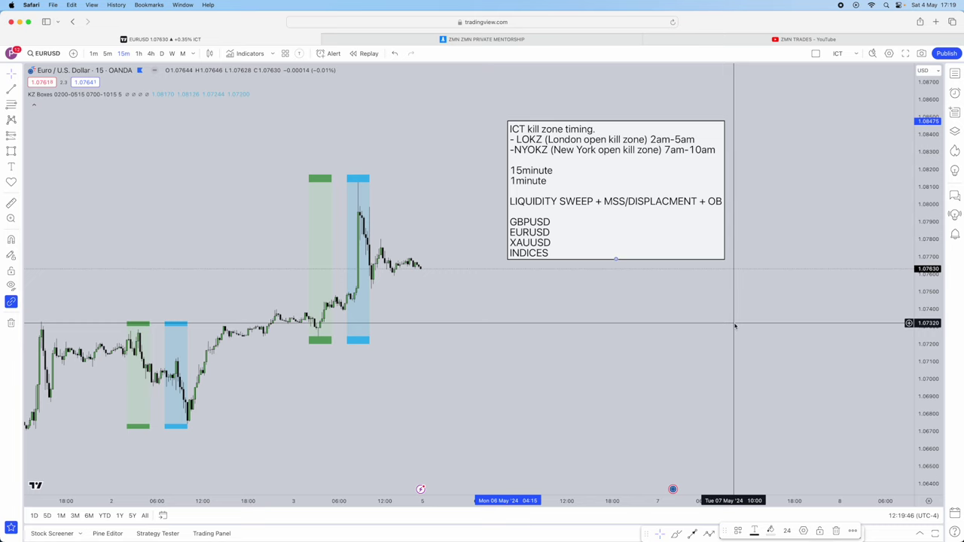
drag(655, 249, 637, 287)
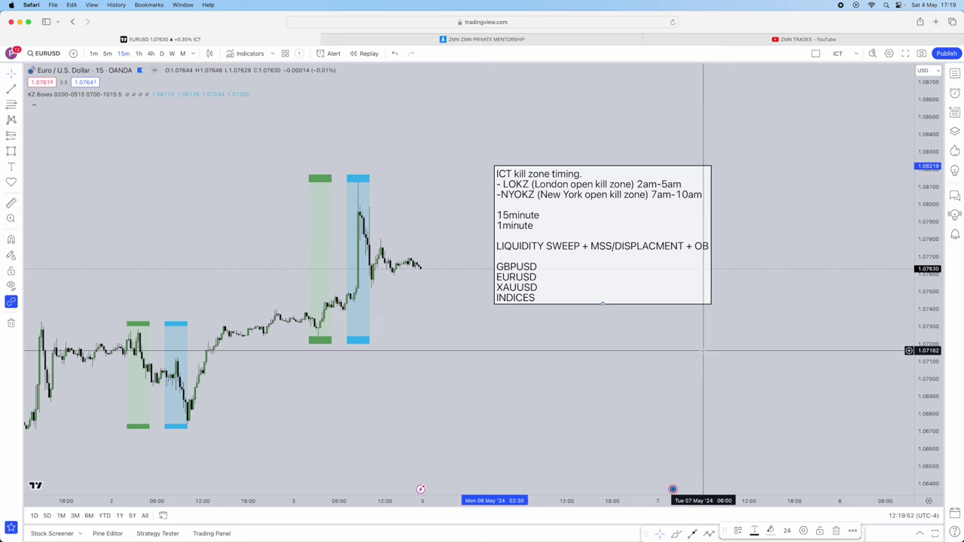
- Select (UTC-4) New York as the chart's timezone
mouse_move(704, 538)
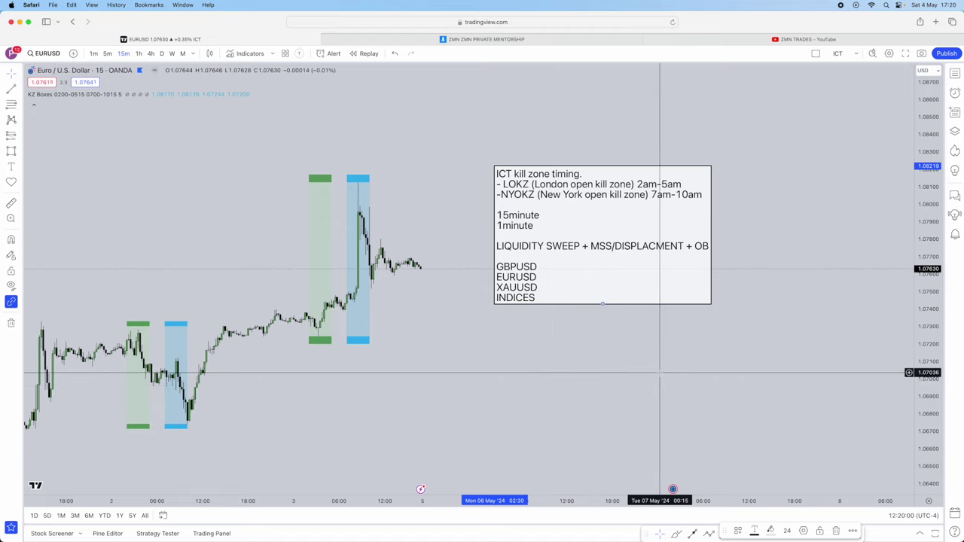
click(914, 517)
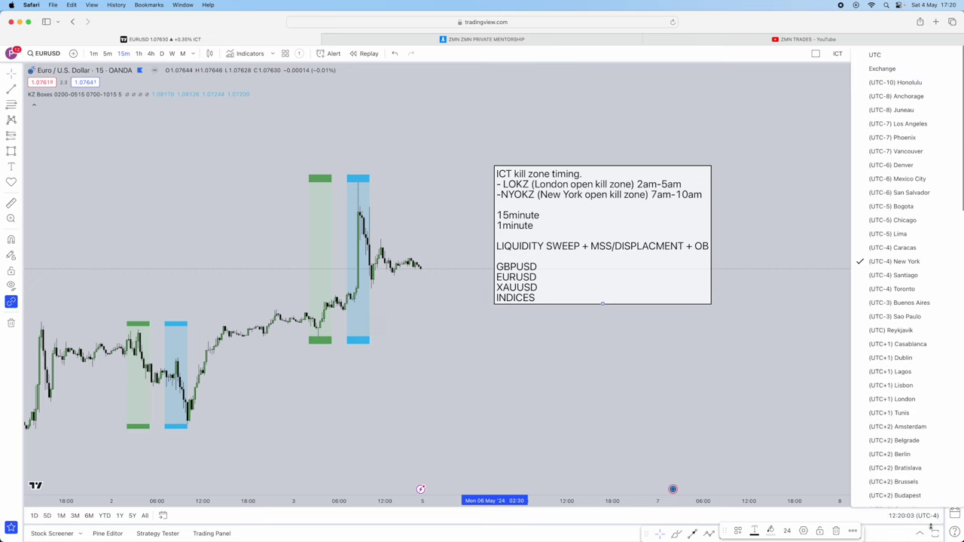
click(917, 262)
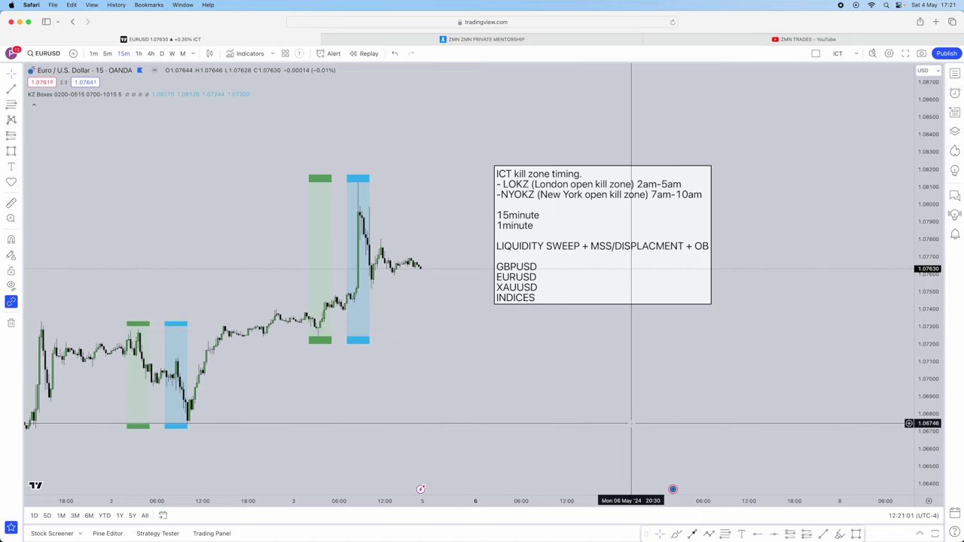
- Reposition the kill zone note to about 1.0904 at Mon 06 May 02:45, above the latest price action
drag(625, 426, 672, 383)
drag(430, 200, 449, 302)
drag(450, 248, 460, 341)
drag(620, 414, 576, 102)
drag(529, 236, 574, 214)
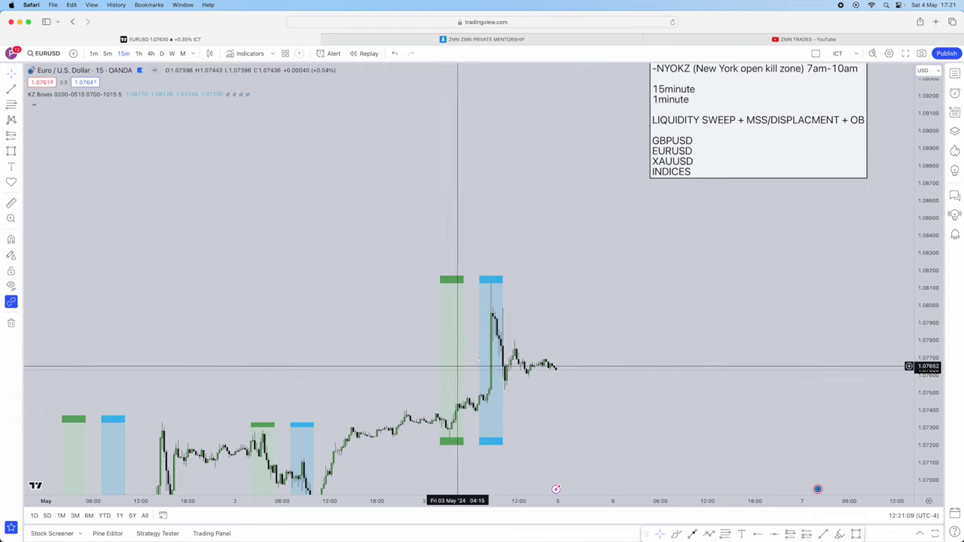
drag(514, 318, 484, 299)
drag(666, 114, 649, 199)
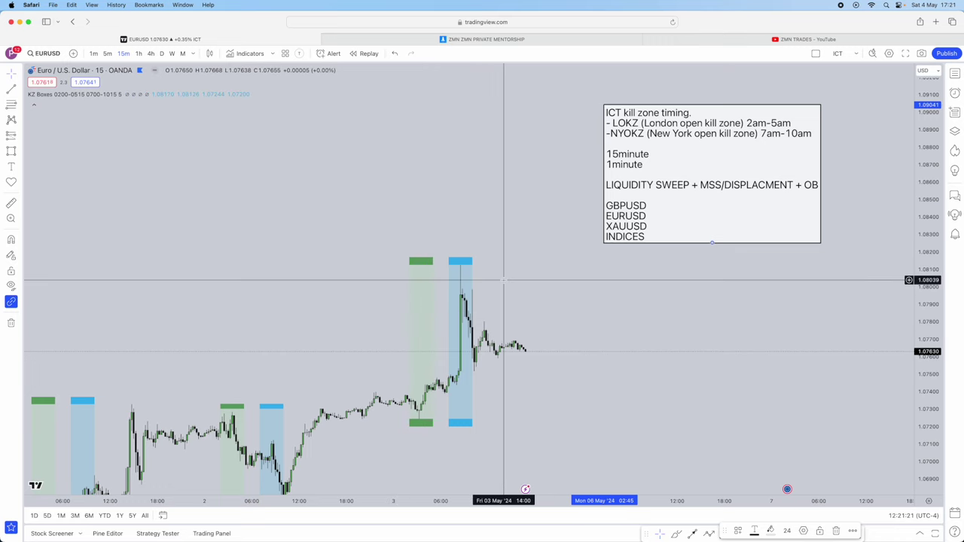
drag(558, 280, 561, 272)
- Search the indicator library for "KZ BOX", then close the library without adding anything
mouse_move(55, 95)
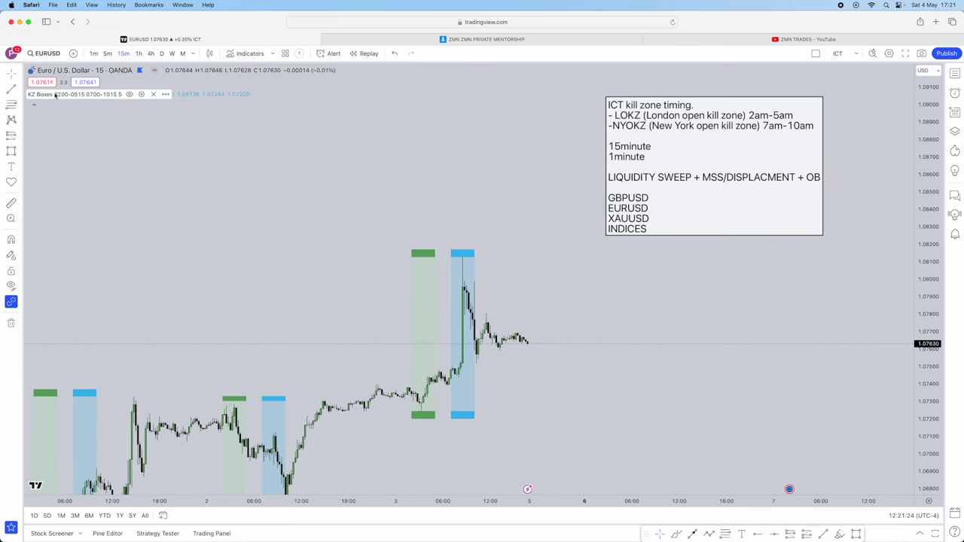
click(250, 53)
text(KZ BOX)
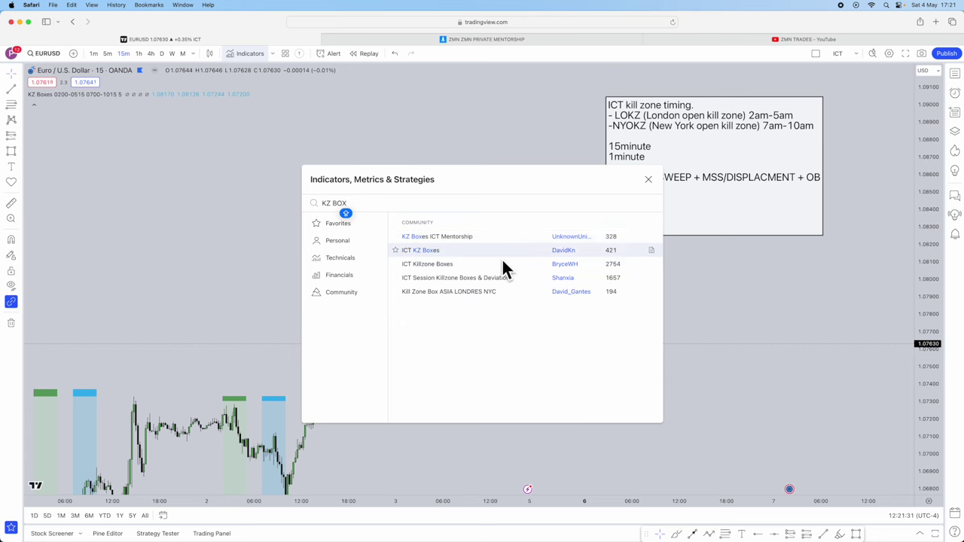
click(647, 179)
- Review the Style and Inputs settings of the KZ Boxes indicator and close its settings
drag(318, 264, 332, 215)
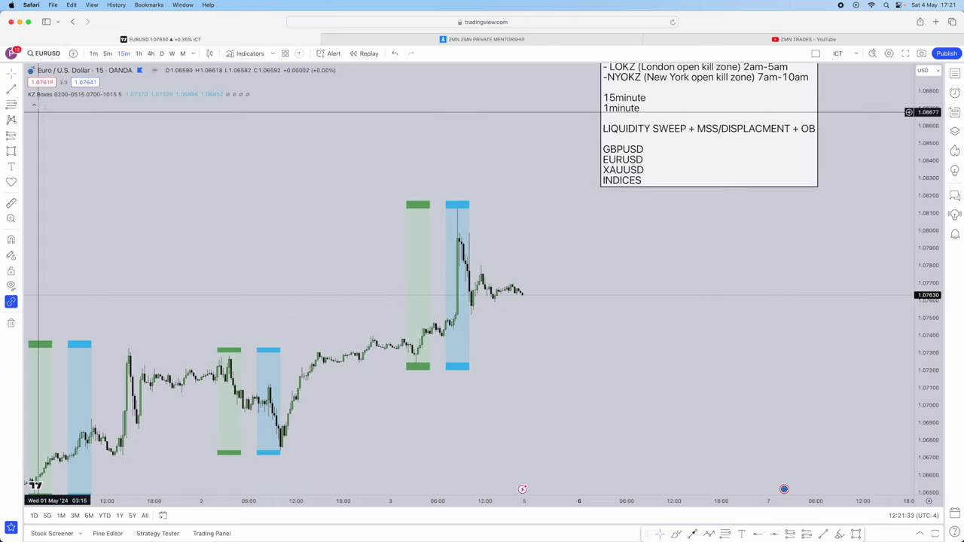
mouse_move(112, 97)
click(141, 95)
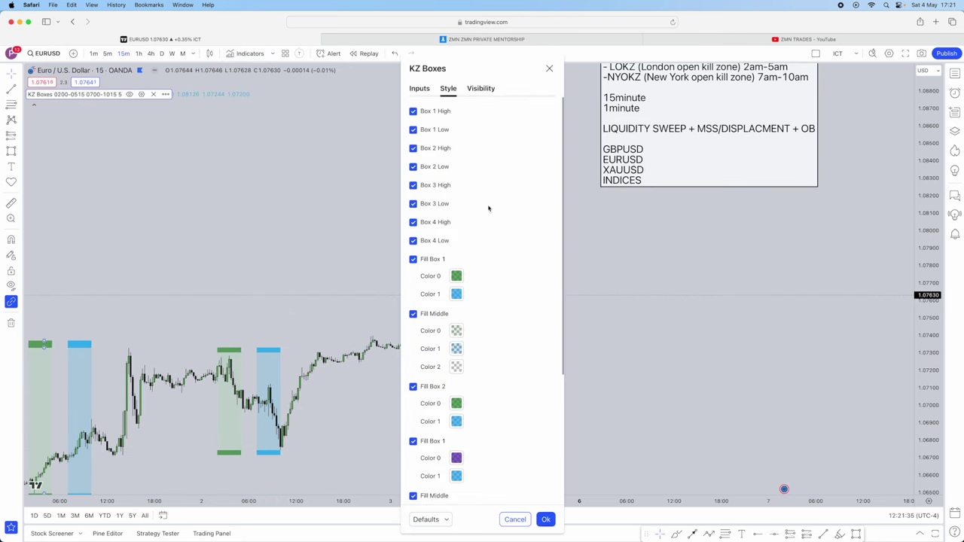
scroll(494, 269, down, 5)
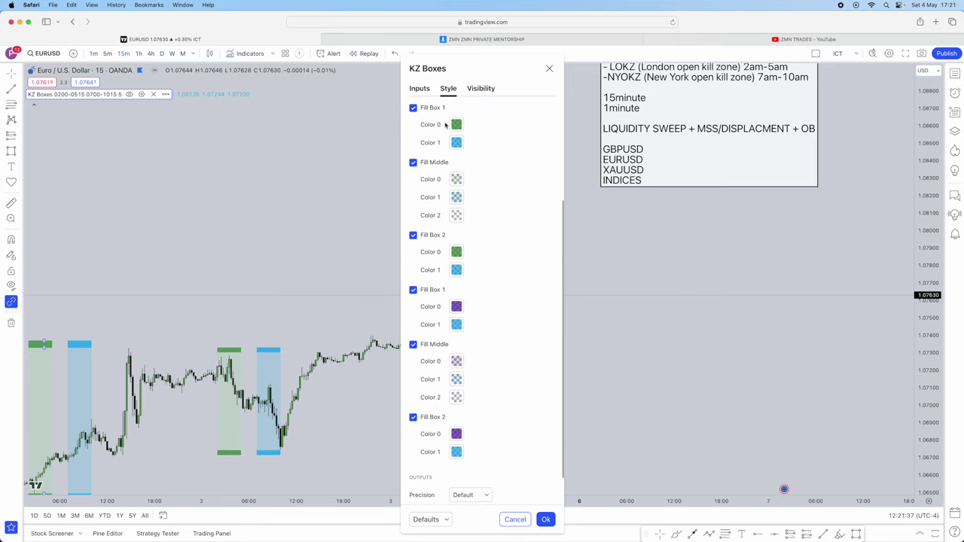
click(420, 89)
click(567, 69)
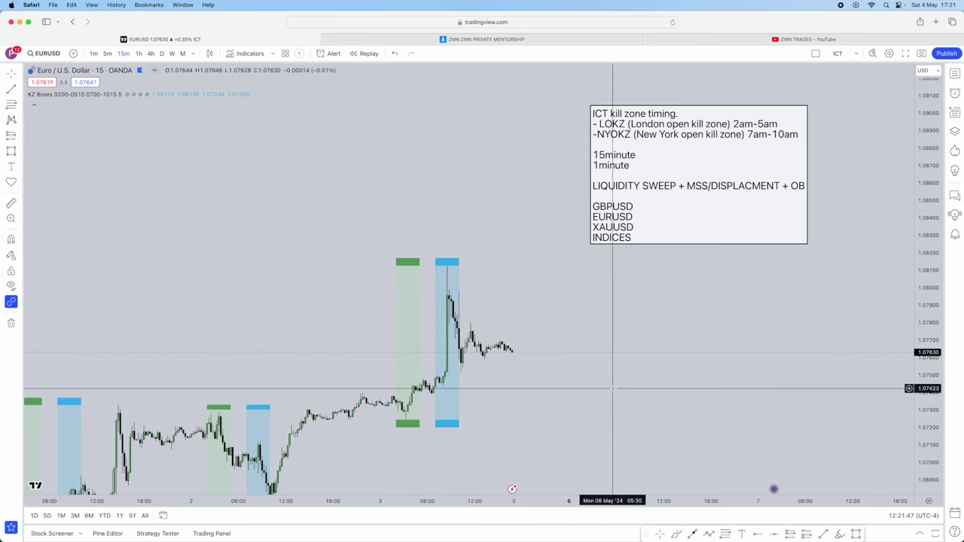
- Move the kill zone note into the empty chart area above the latest candles
drag(615, 383, 618, 372)
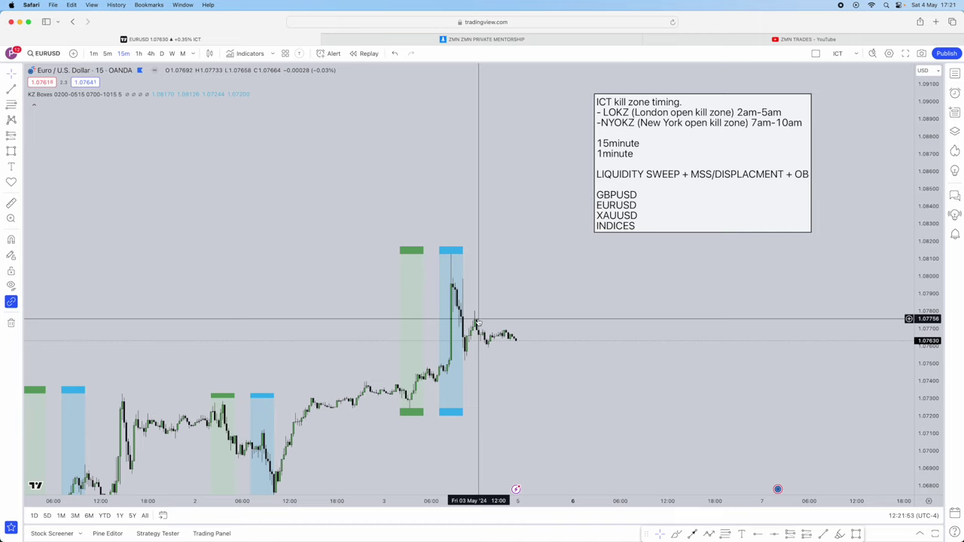
drag(436, 147, 430, 334)
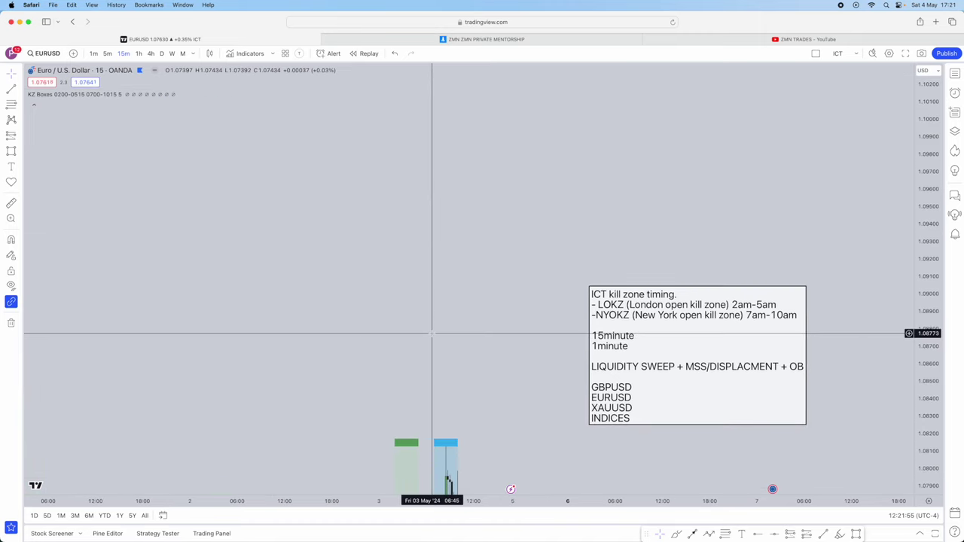
drag(619, 326, 529, 173)
drag(411, 219, 409, 258)
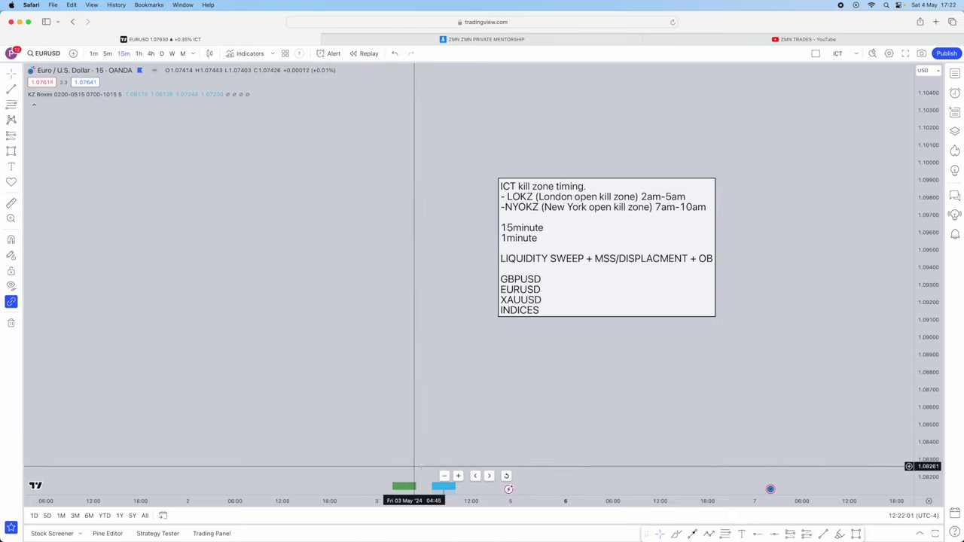
- Draw two vertical lines marking the London kill zone on Fri 03 May, at 02:00 and 05:00
click(19, 89)
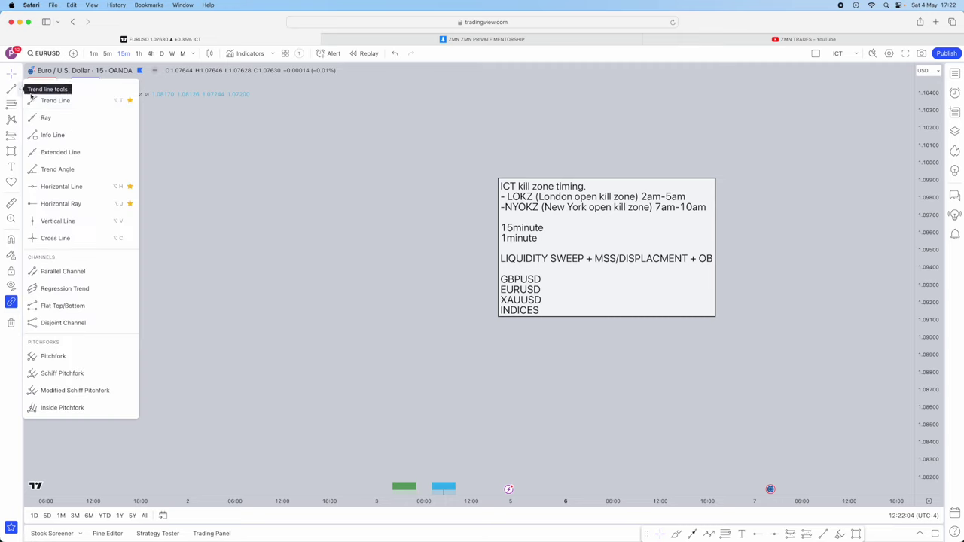
click(49, 226)
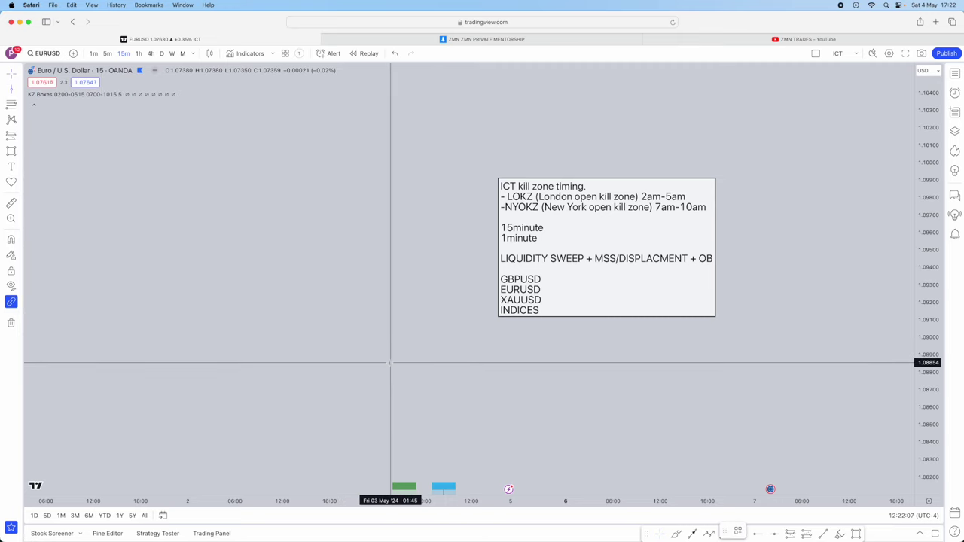
click(393, 365)
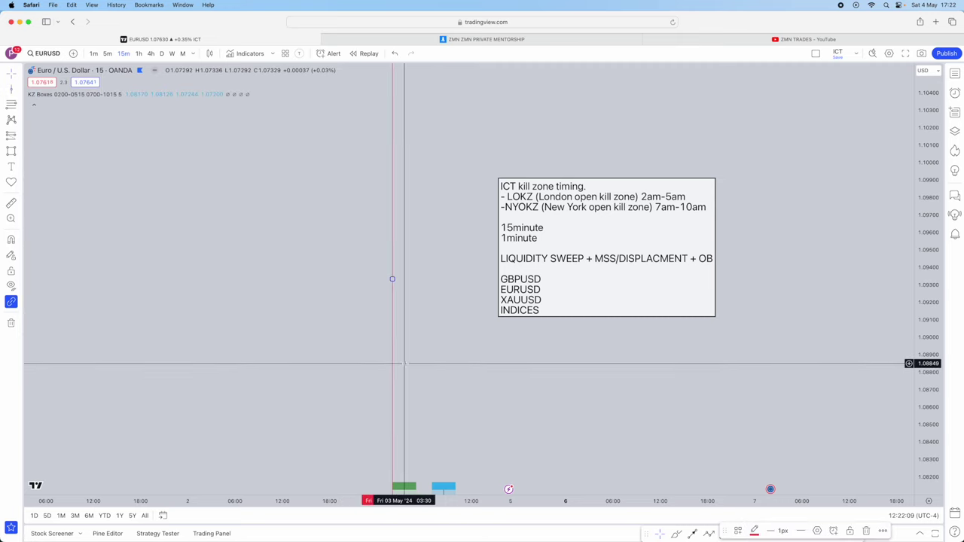
click(11, 90)
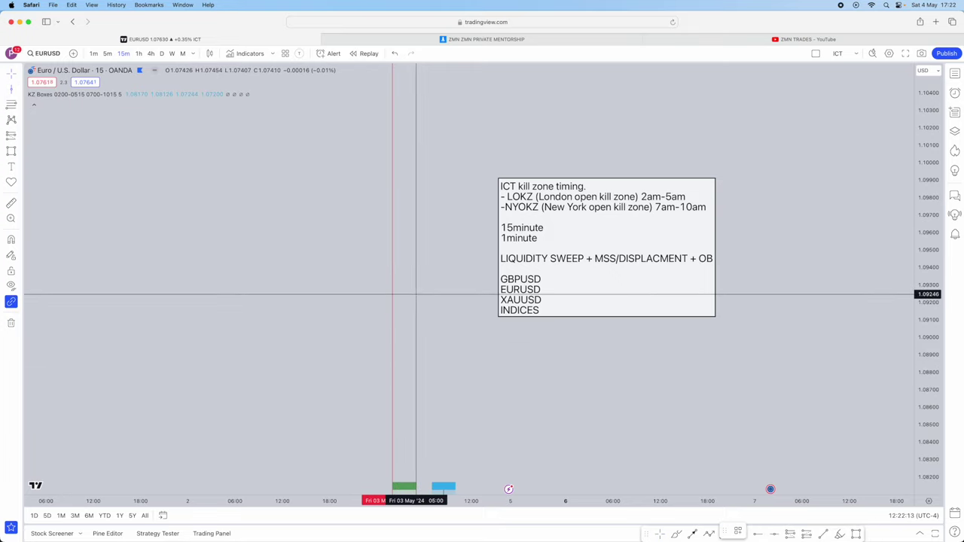
click(416, 293)
- Move the kill zone note clear of the two vertical lines to leave free drawing space around them
drag(610, 258, 184, 178)
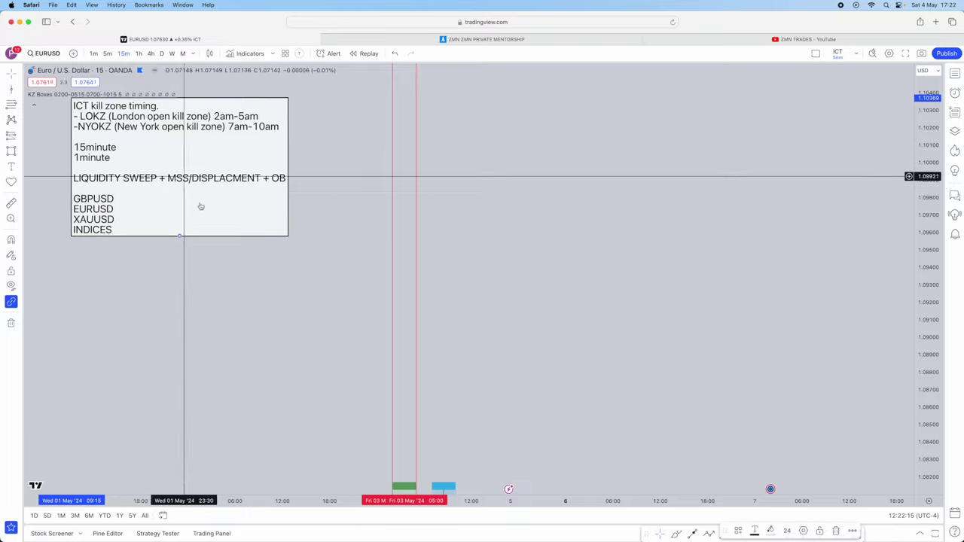
scroll(286, 211, up, 3)
drag(121, 175, 403, 243)
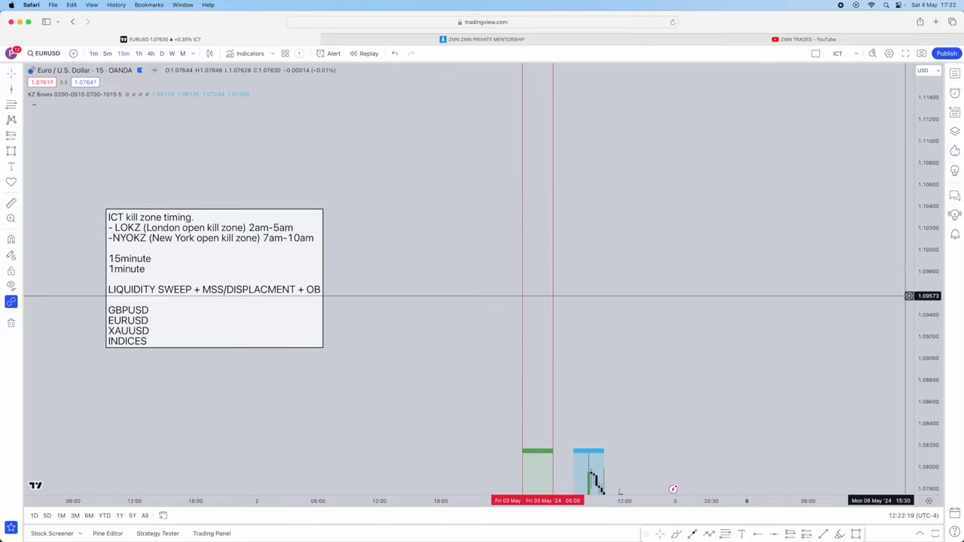
drag(905, 267, 905, 165)
drag(748, 205, 691, 214)
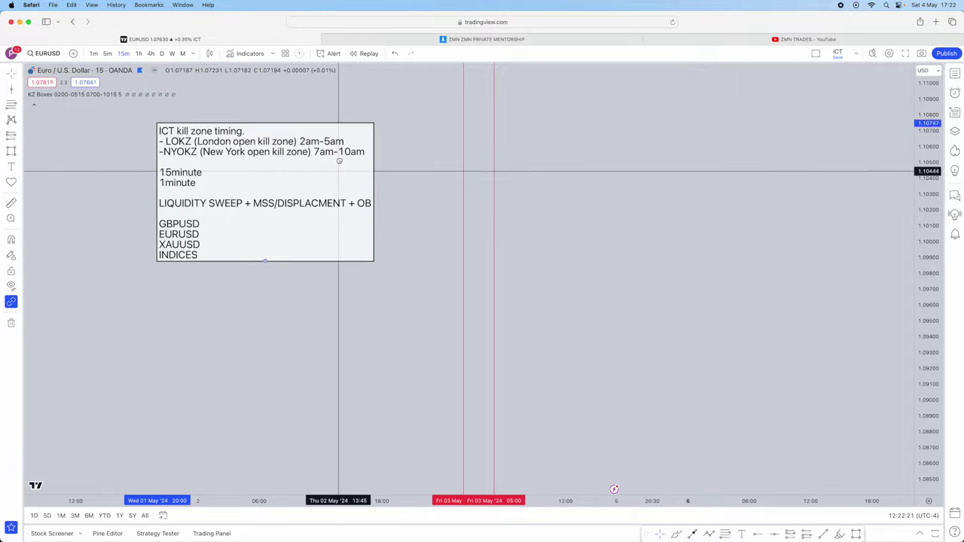
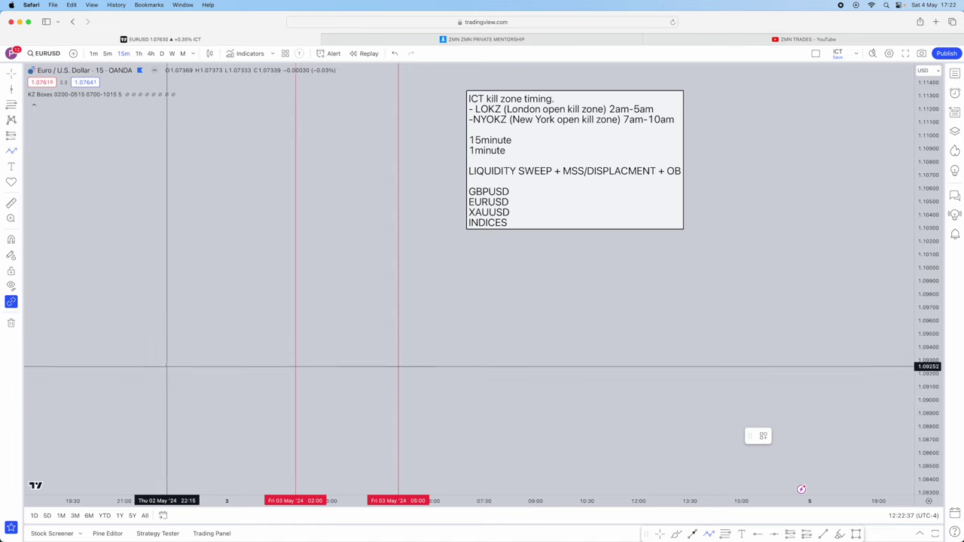
- Draw a zigzag path of ranging price from Thu 02 May 22:15 to the 02:00 line, between about 1.0908 and 1.0999
click(184, 317)
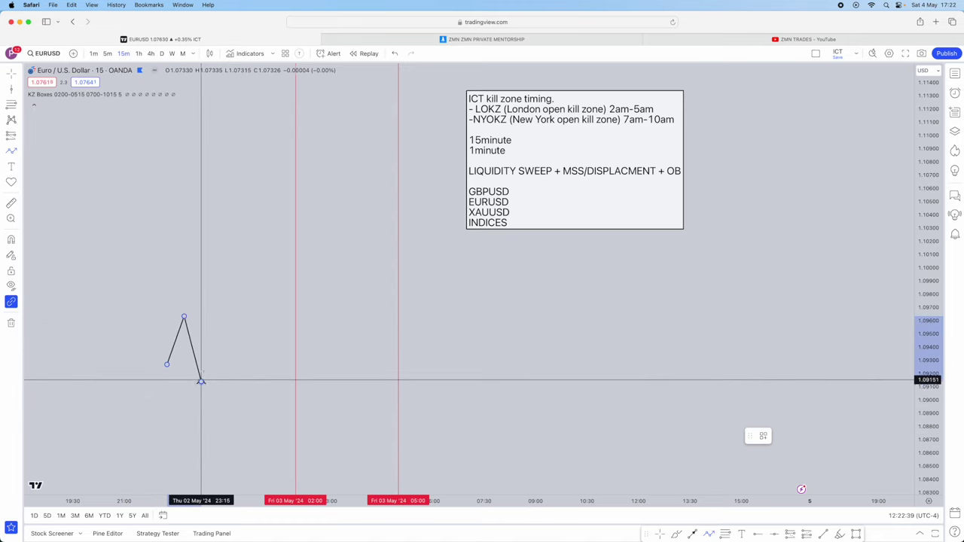
click(201, 381)
click(227, 287)
click(235, 359)
click(252, 273)
click(262, 390)
click(269, 337)
click(278, 387)
click(286, 278)
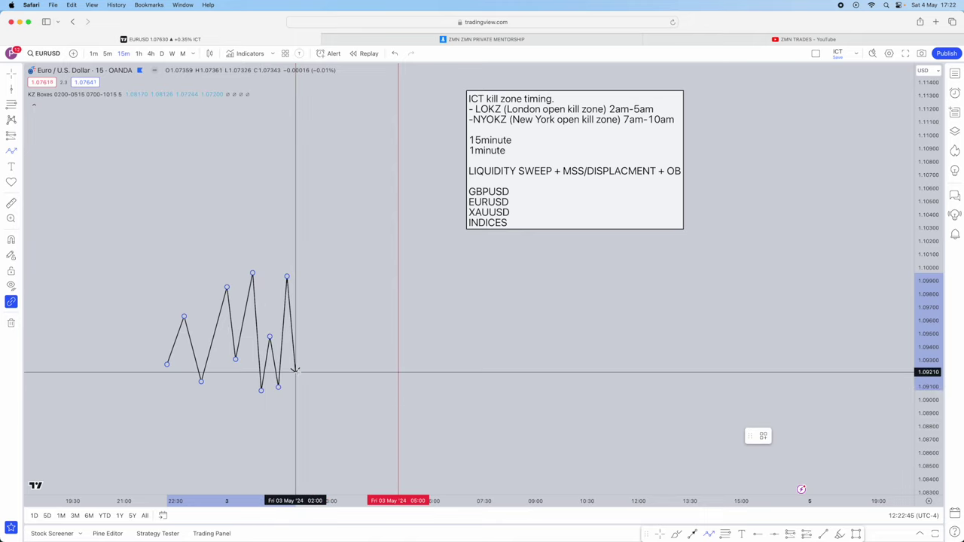
double_click(295, 371)
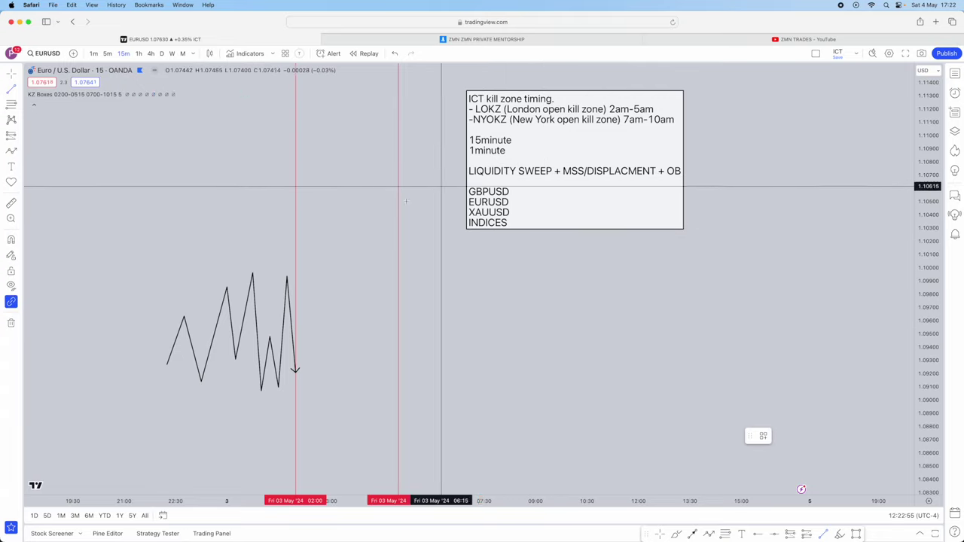
- Draw a horizontal trend line at 1.09938 from the zigzag's last high to Fri 03 May 06:00 and apply the liquidity template
click(286, 277)
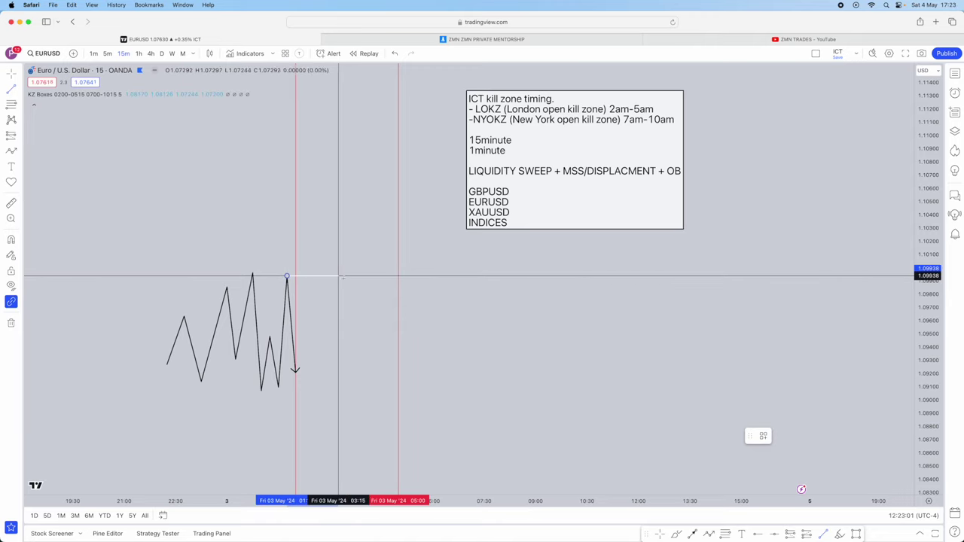
click(433, 276)
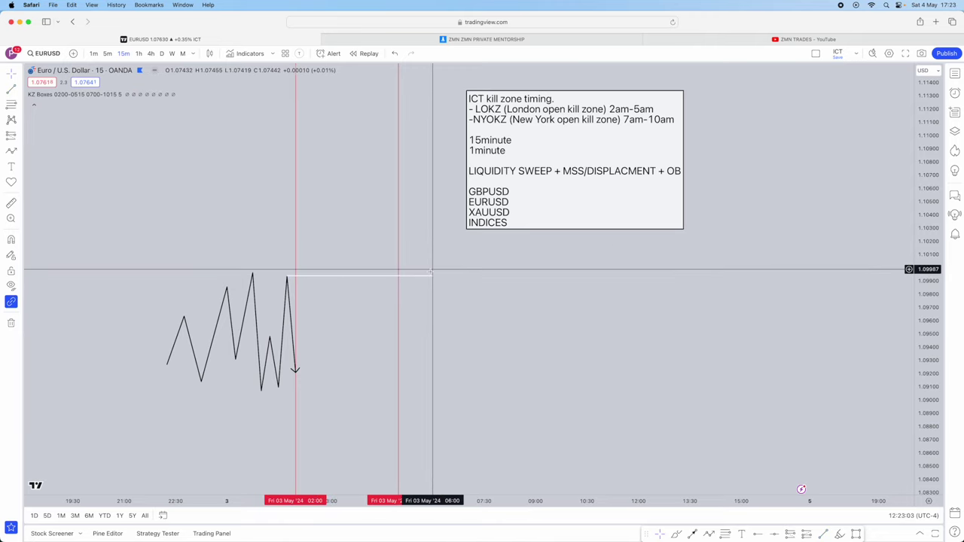
double_click(432, 277)
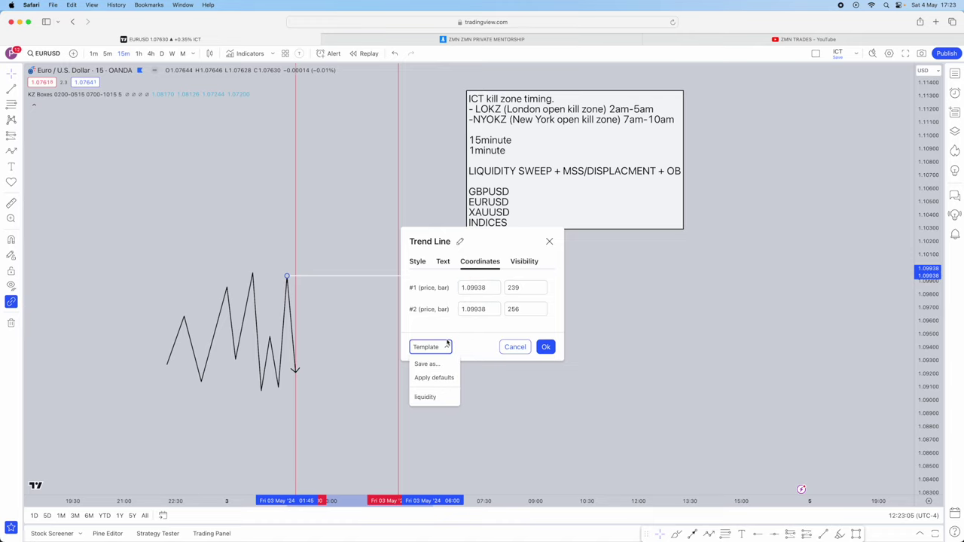
click(444, 397)
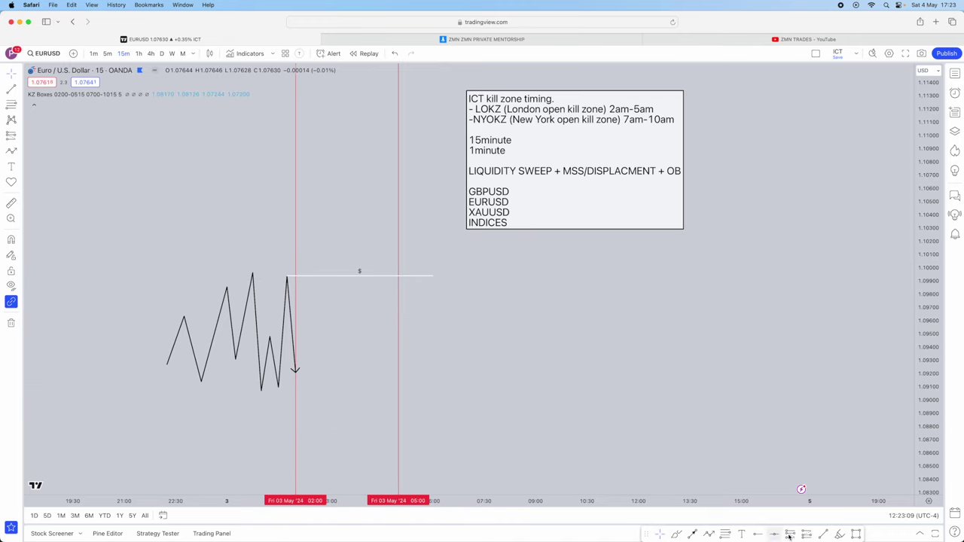
- Draw a horizontal trend line at 1.09086 from the zigzag's last low to Fri 03 May 06:45 and apply the liquidity template
click(278, 388)
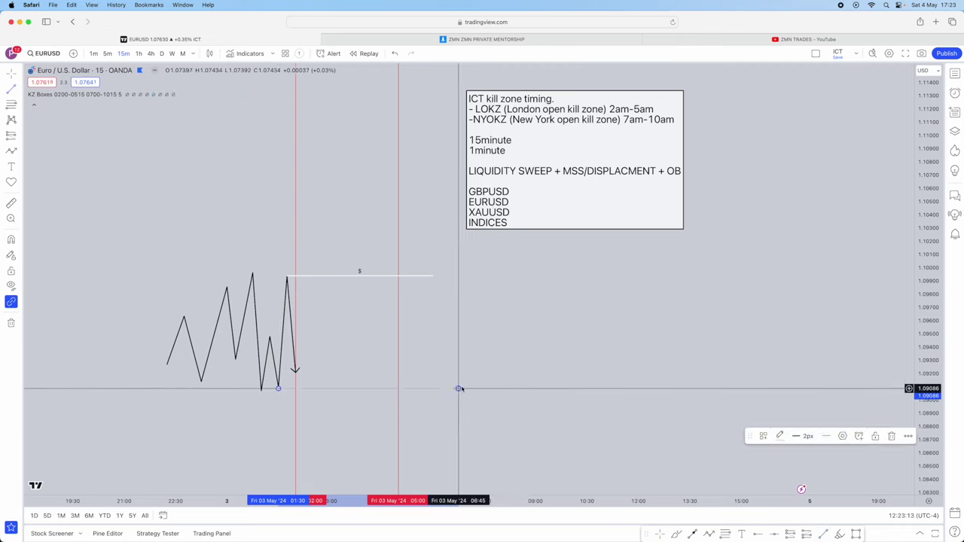
double_click(458, 389)
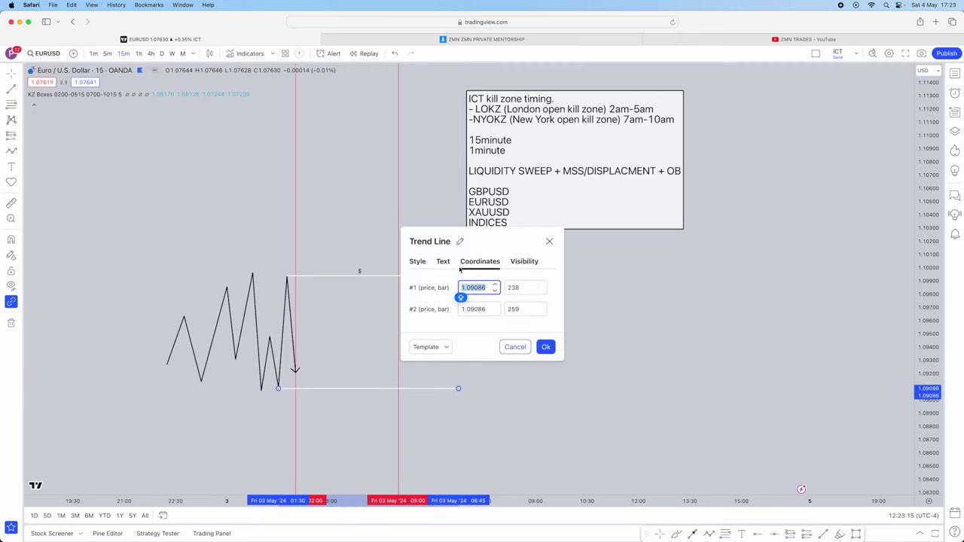
click(444, 348)
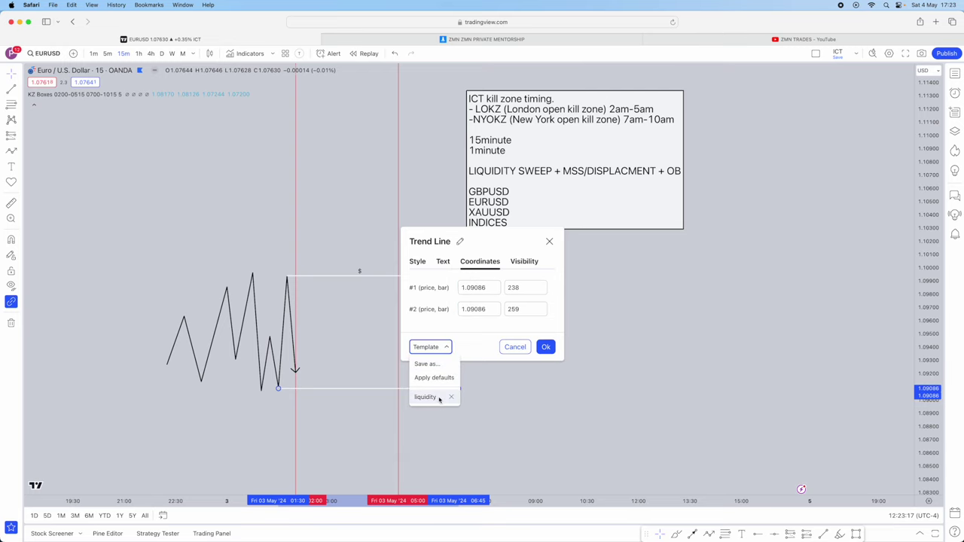
click(439, 399)
click(518, 407)
drag(518, 407, 579, 384)
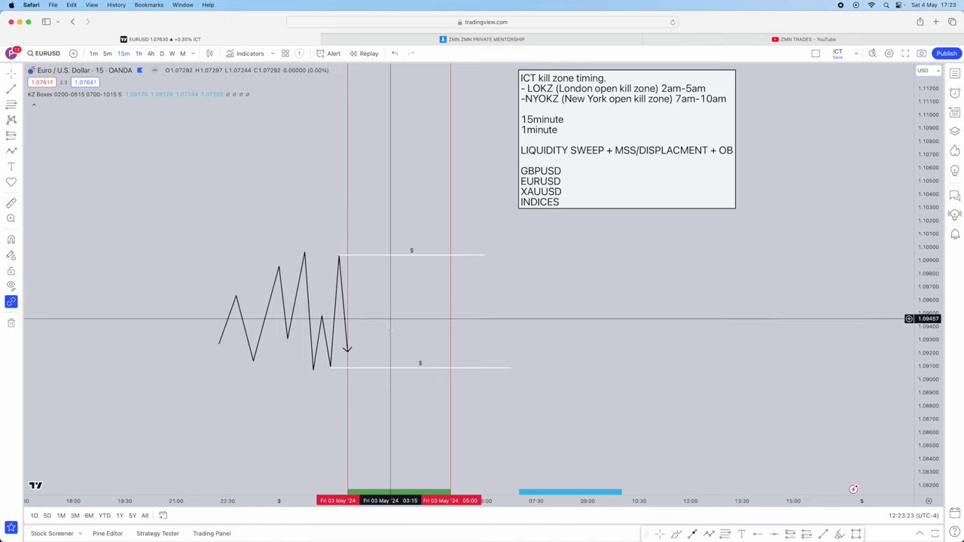
drag(587, 338, 634, 333)
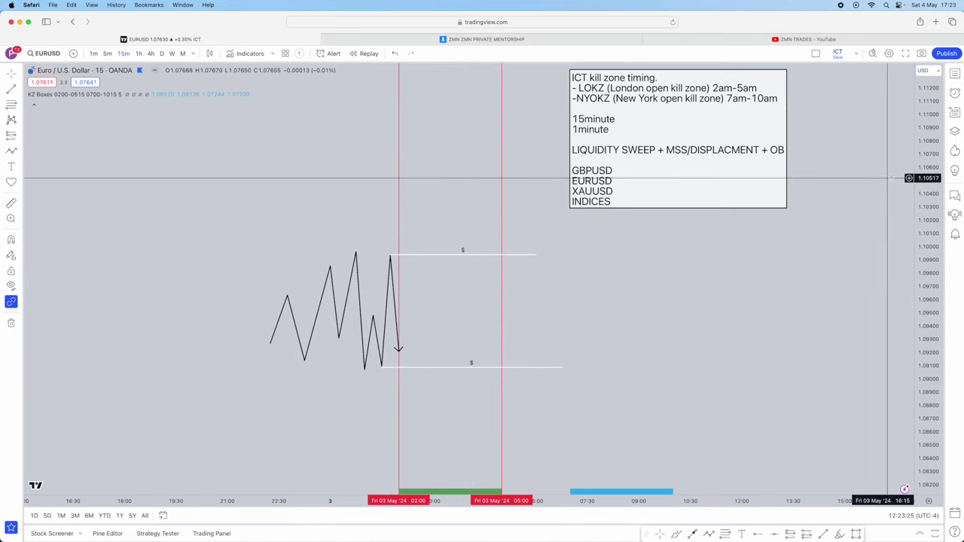
drag(935, 152, 934, 183)
scroll(727, 258, up, 2)
drag(668, 276, 699, 319)
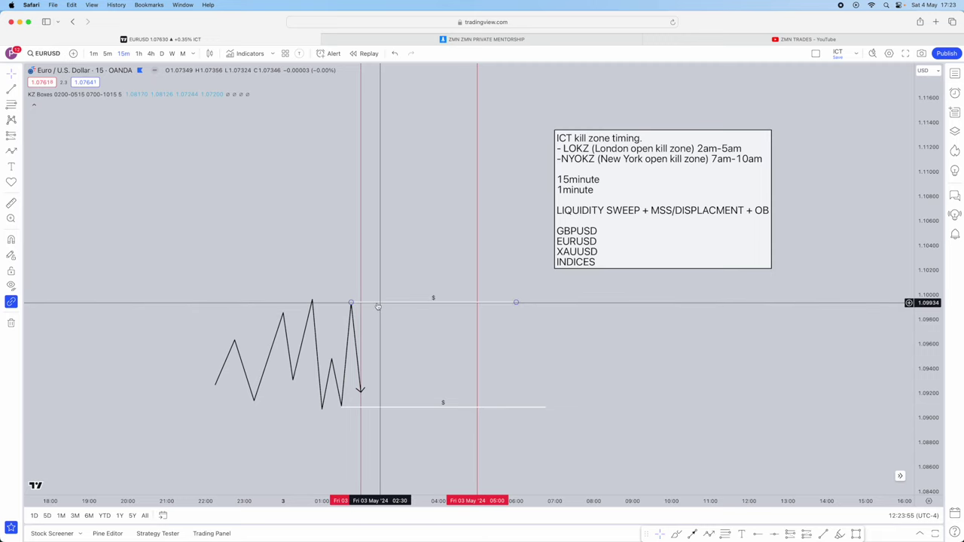
drag(566, 360, 581, 346)
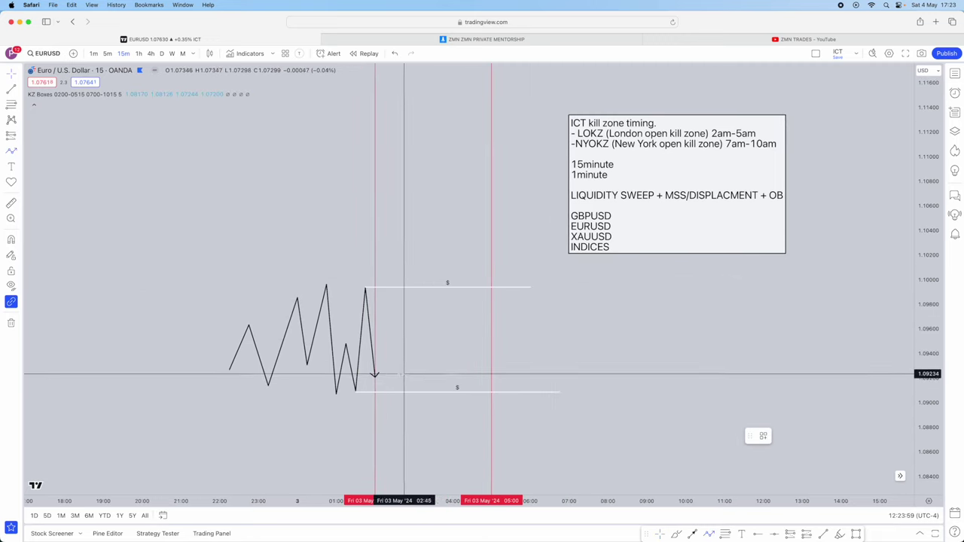
click(374, 374)
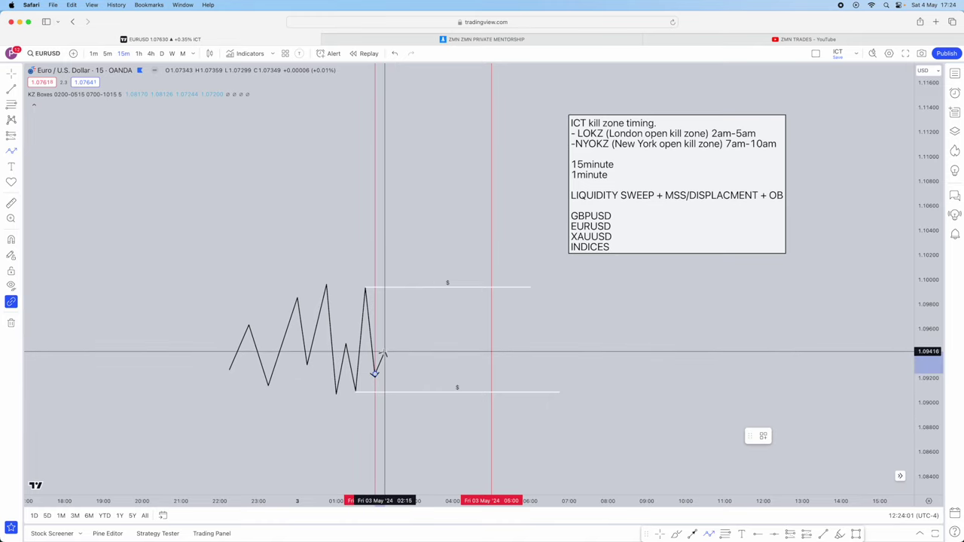
click(384, 353)
click(394, 385)
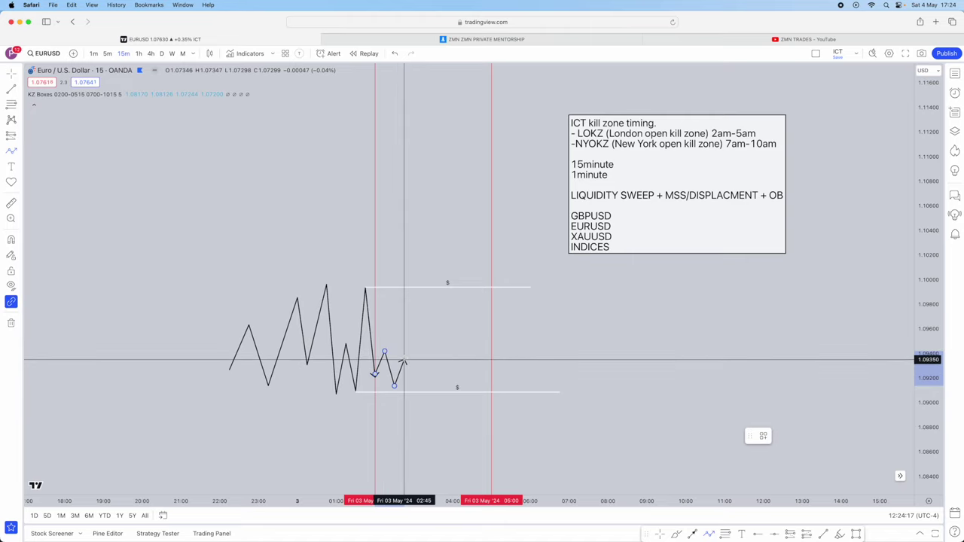
click(404, 315)
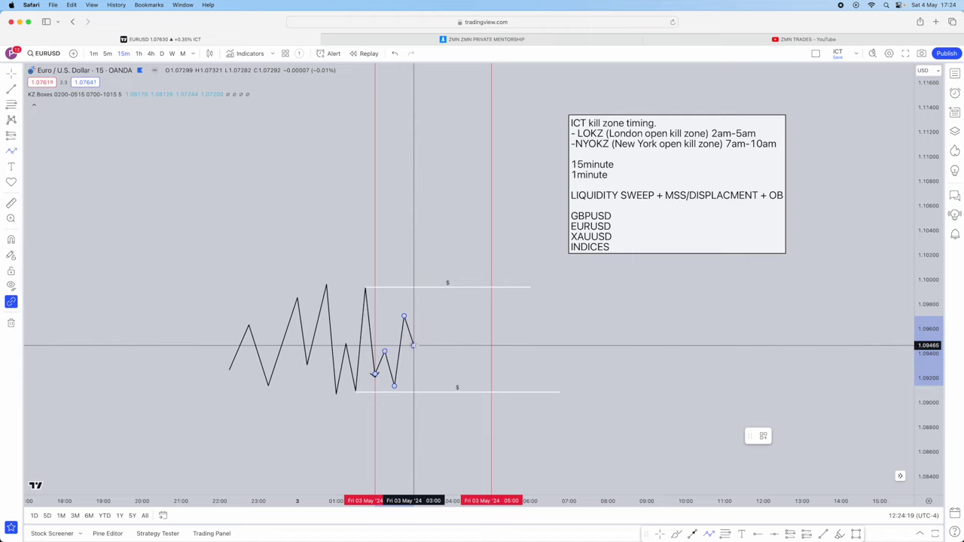
click(413, 345)
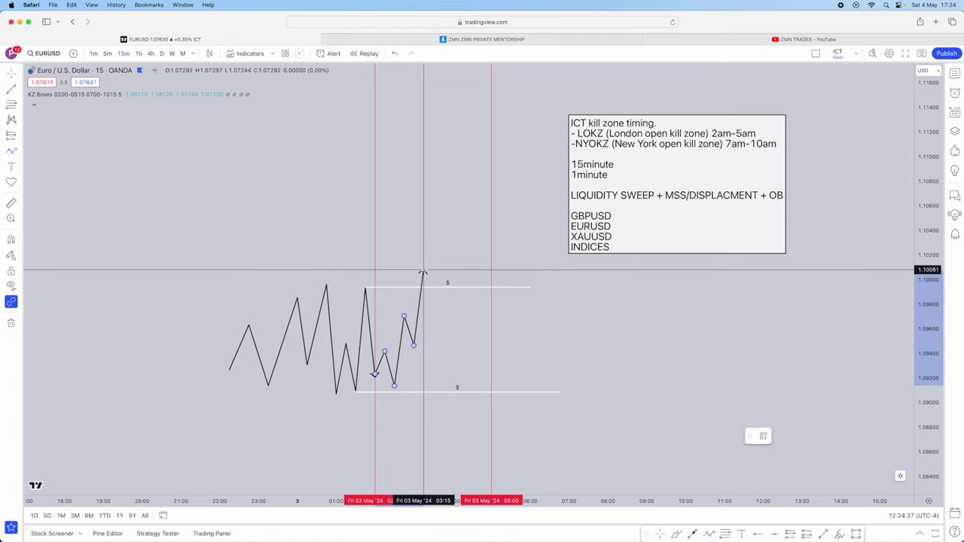
click(424, 269)
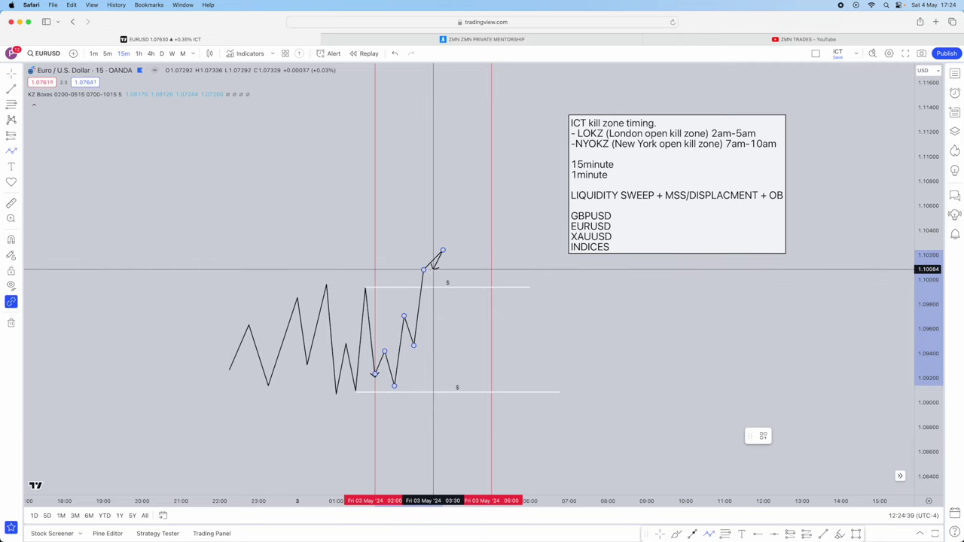
drag(443, 252, 428, 267)
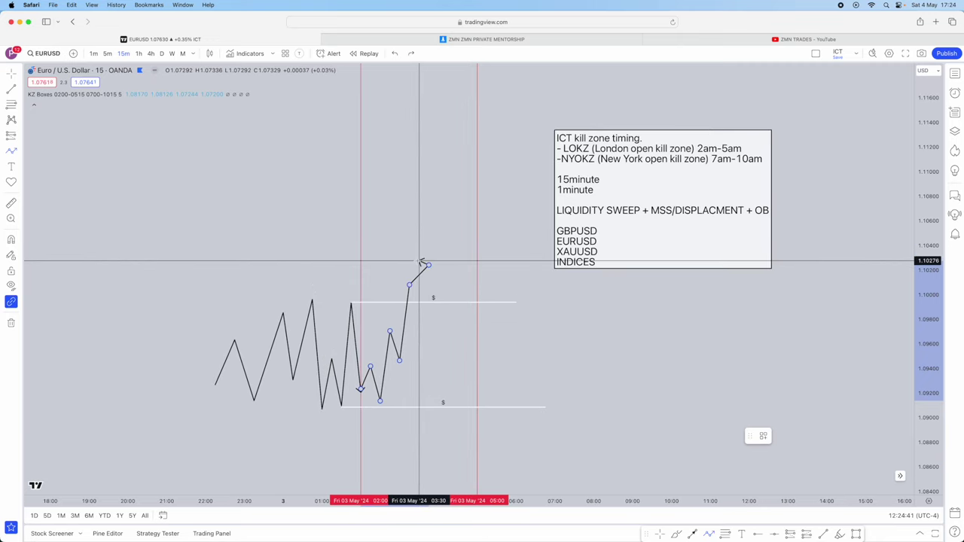
key(Escape)
key(super+z)
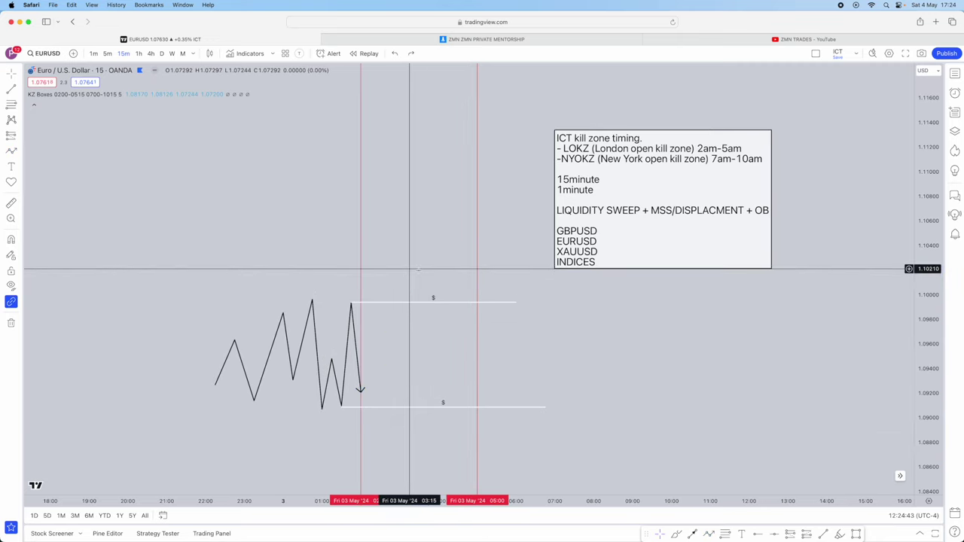
- Draw a path from the zigzag's end at 02:00 via about 1.0969 and 1.0933 to about 1.1021 at 03:00, above the upper liquidity line
click(361, 389)
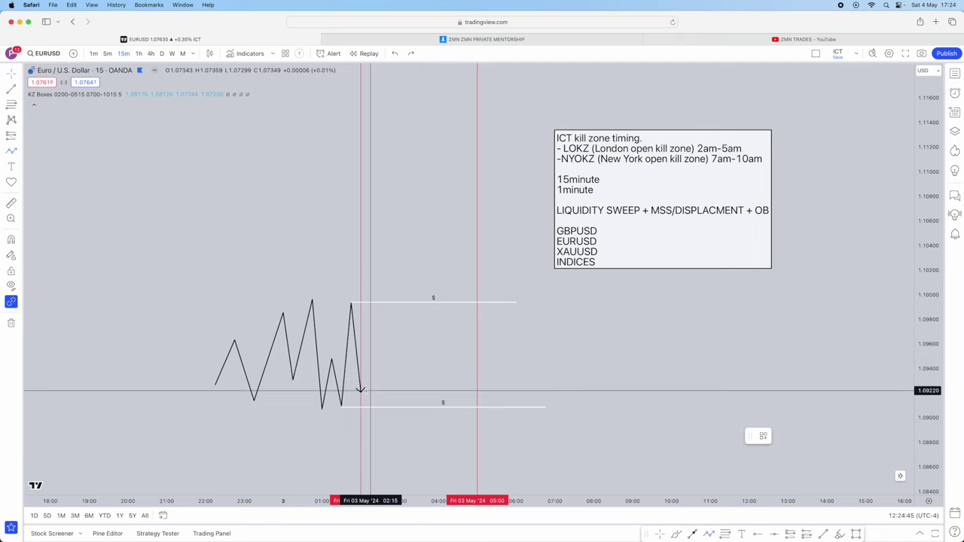
click(369, 332)
click(389, 376)
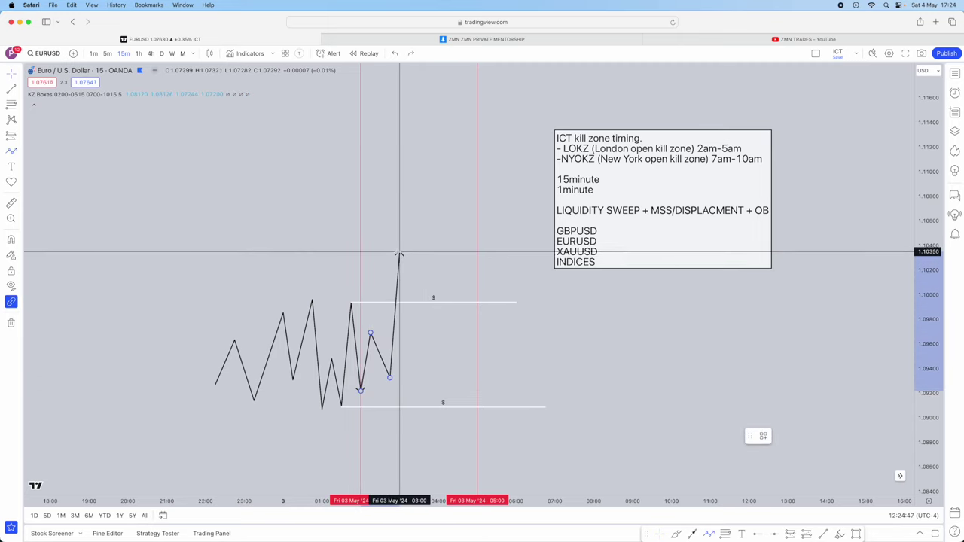
double_click(399, 268)
scroll(555, 309, left, 2)
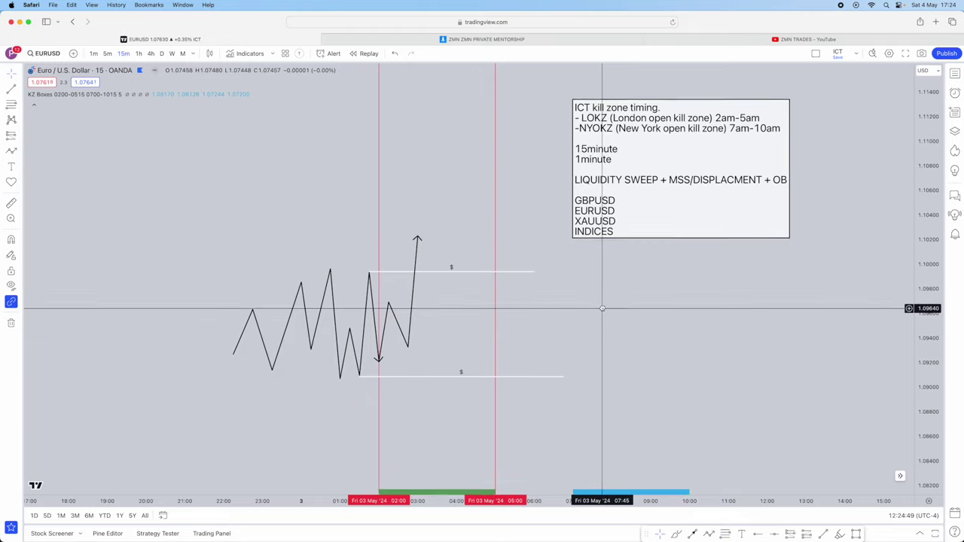
- Switch the chart to the 1-minute timeframe with the kill zone sketch in view
drag(443, 275, 445, 279)
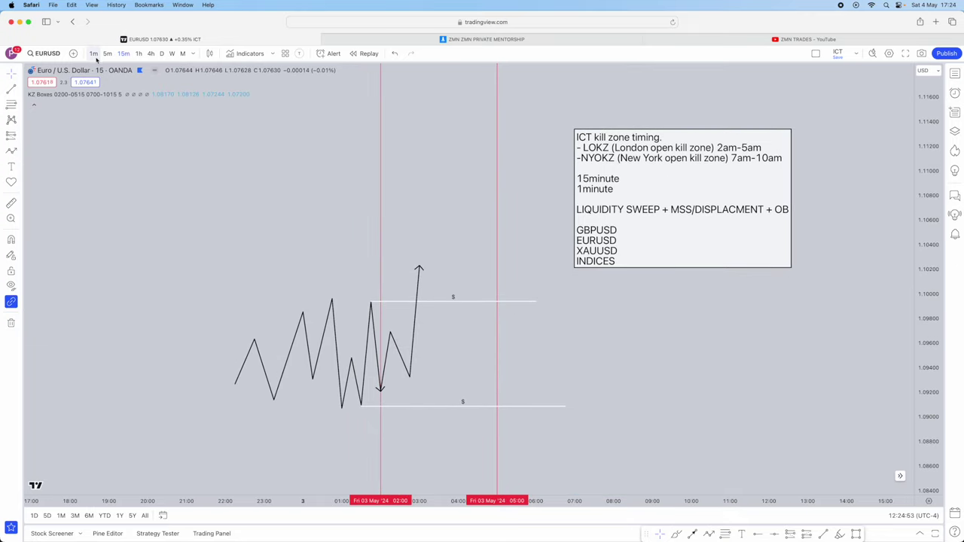
key(1)
key(Return)
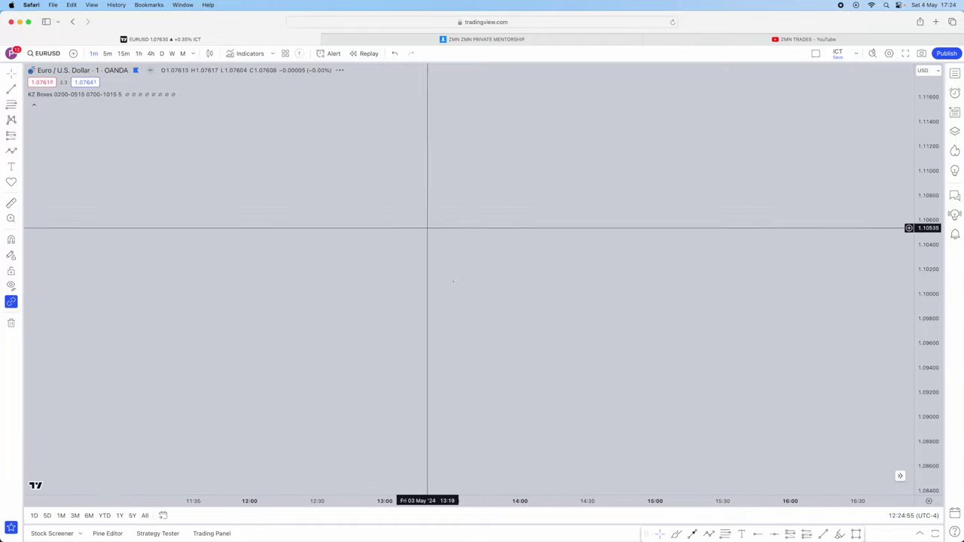
scroll(427, 251, down, 5)
drag(419, 315, 835, 271)
drag(725, 161, 603, 194)
drag(568, 87, 580, 137)
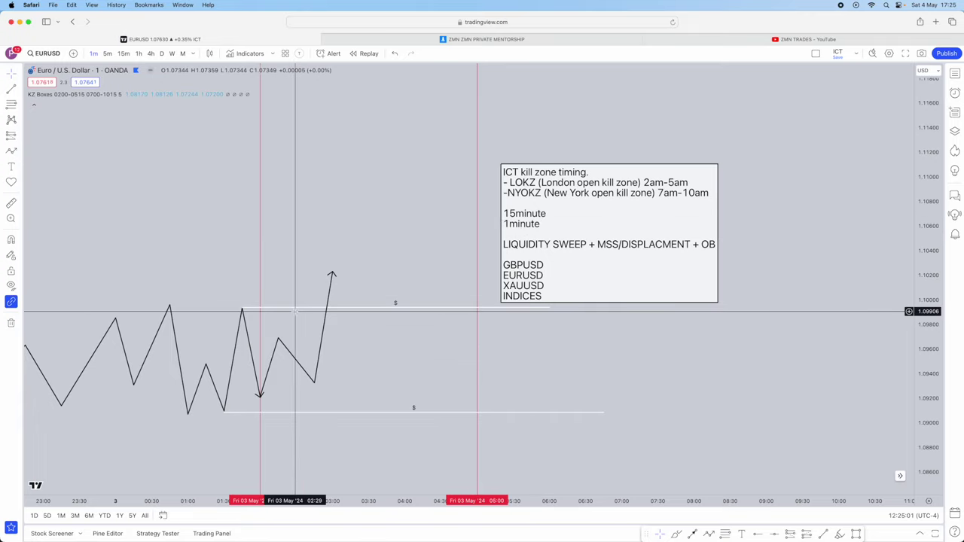
- Draw a small W-shaped path from the sweep's high near 03:00 to about 03:18, between about 1.0997 and 1.1020
click(265, 308)
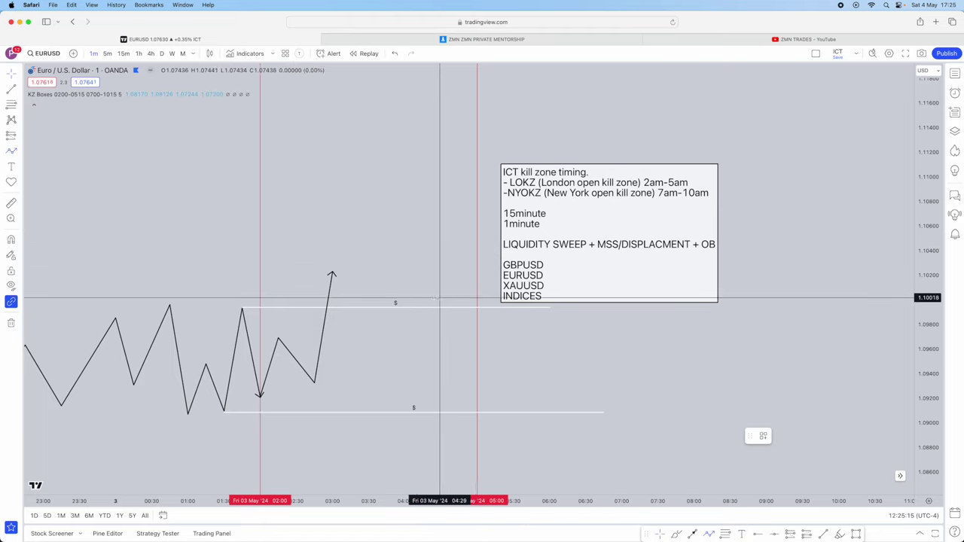
scroll(388, 224, down, 1)
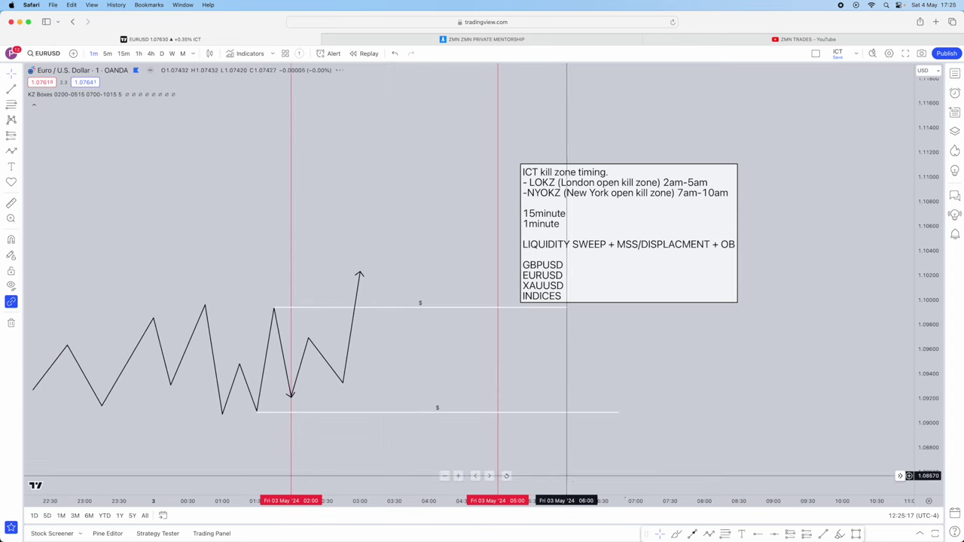
click(360, 275)
click(369, 303)
click(373, 285)
click(378, 299)
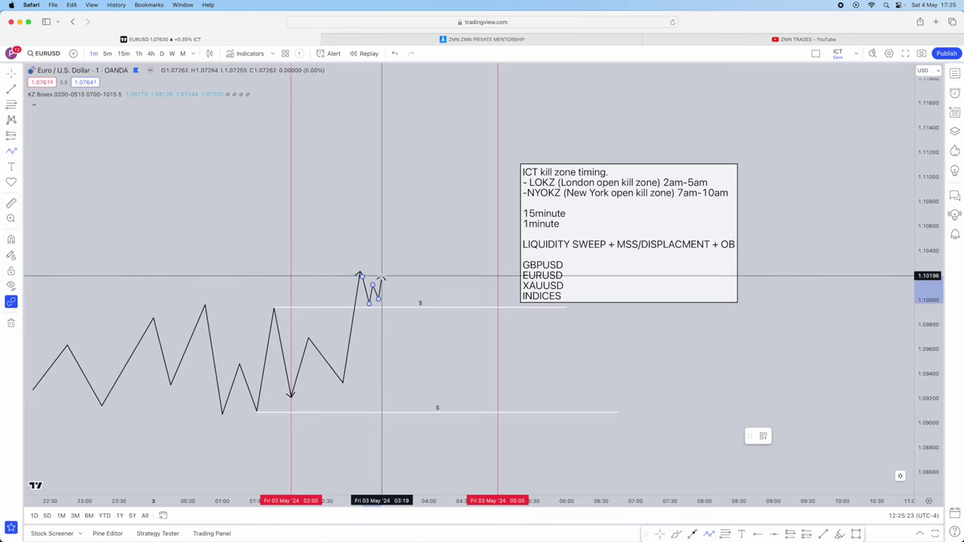
double_click(380, 277)
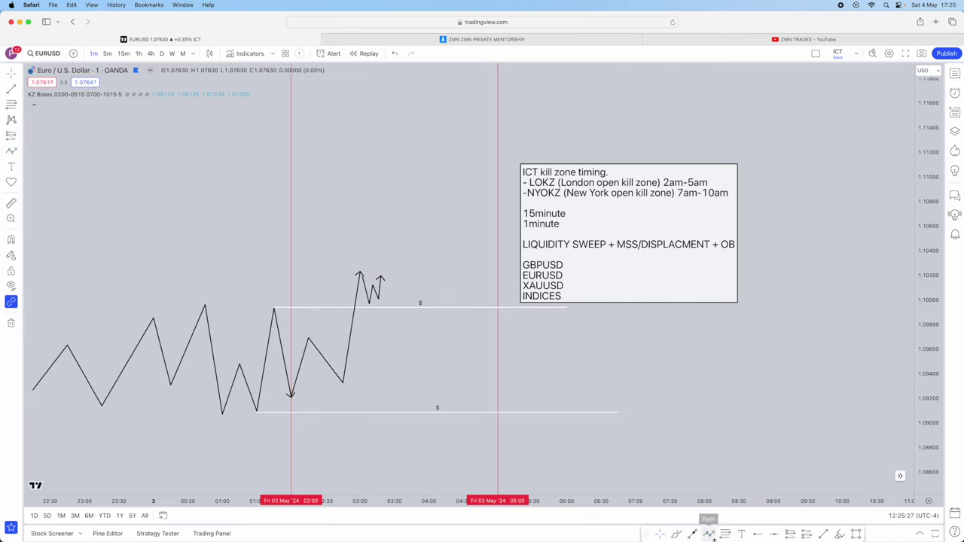
- Draw a straight path from the W shape's last high down to about 1.0985 at 03:26 and colour it red
click(383, 287)
click(709, 534)
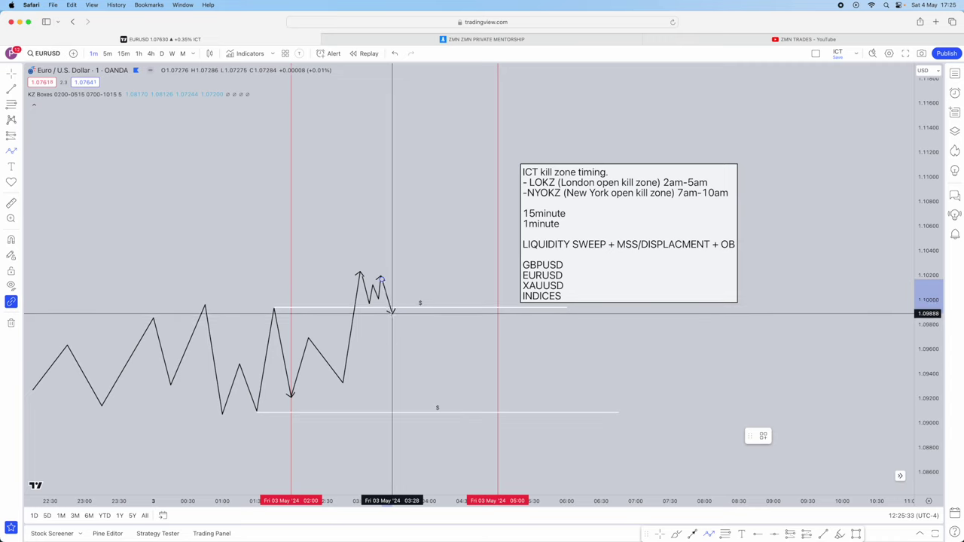
double_click(389, 319)
click(413, 318)
double_click(390, 317)
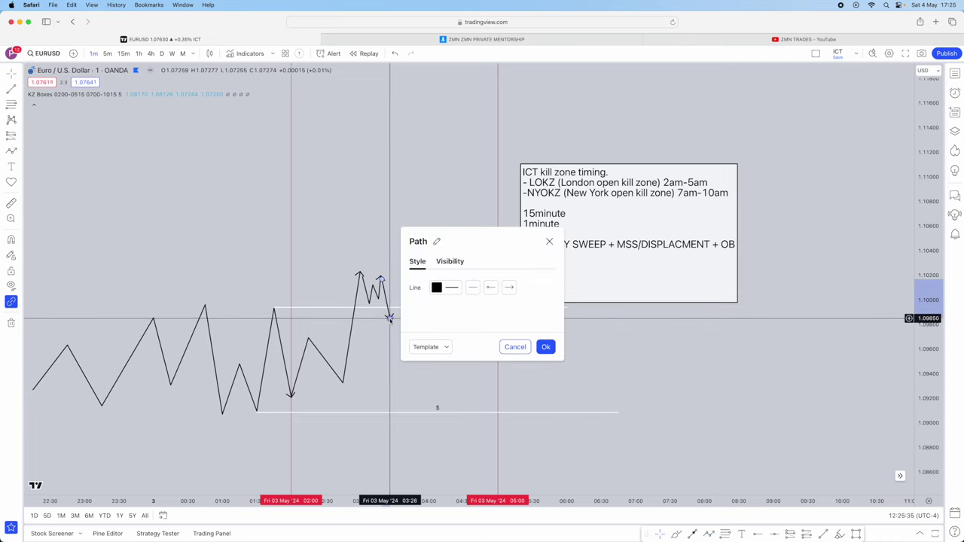
click(436, 287)
click(438, 315)
click(397, 189)
- Draw a short horizontal trend line at 1.10004 across the red path, ending at 03:26
scroll(392, 190, up, 2)
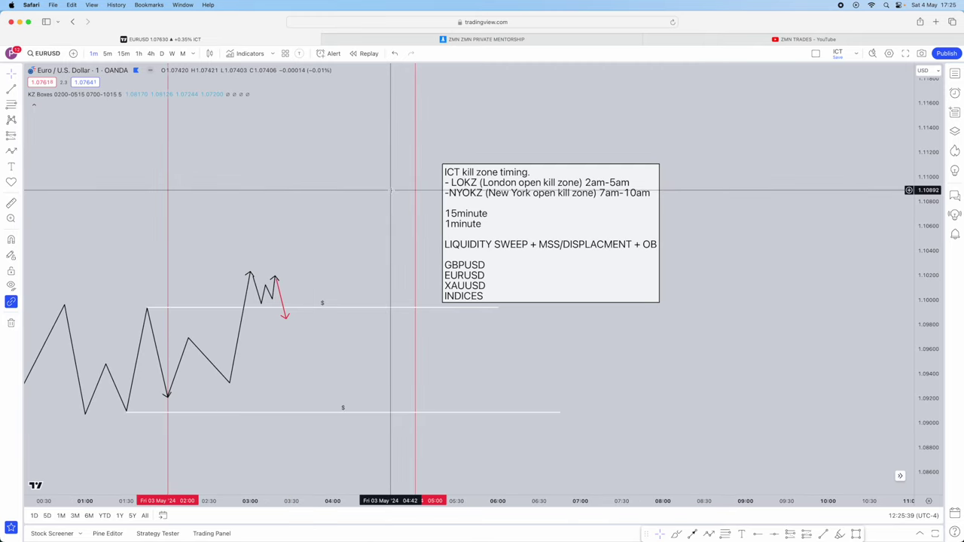
drag(390, 191, 419, 195)
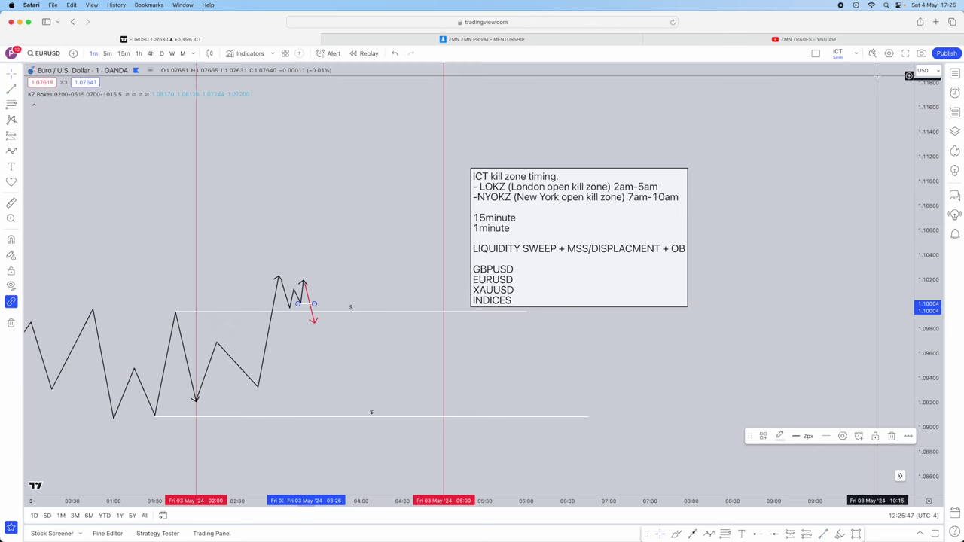
- View the ZMN TRADES channel's video list on YouTube and return to the TradingView chart
click(839, 40)
scroll(431, 223, down, 1)
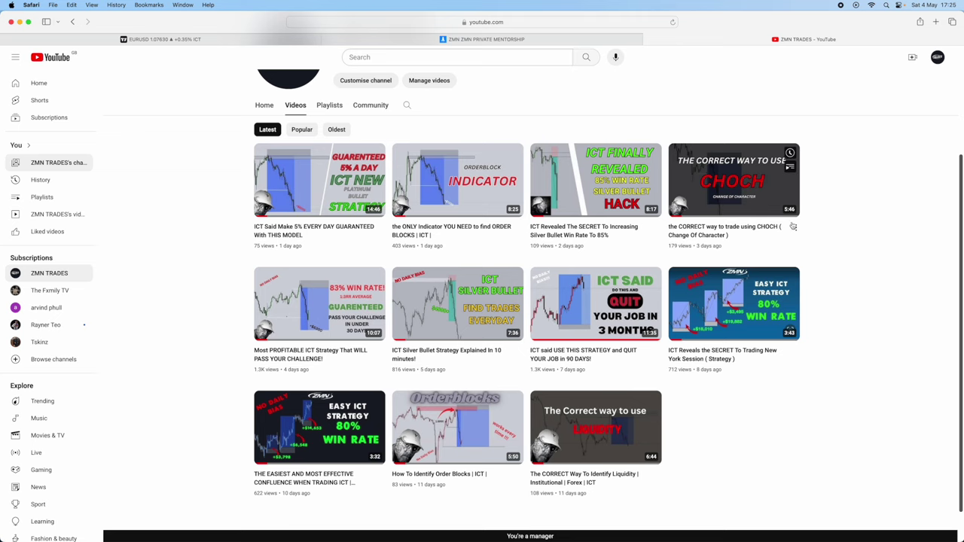
click(273, 42)
- Draw a tall narrow rectangle above the sweep from about 02:58 to 03:08, between about 1.1120 and 1.1048
drag(369, 206, 411, 215)
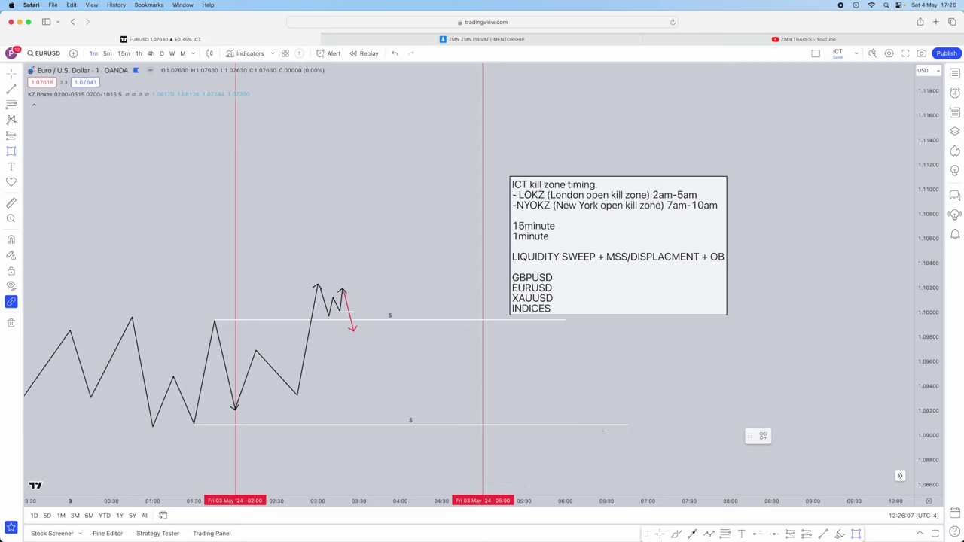
mouse_move(315, 164)
mouse_down()
mouse_move(324, 241)
mouse_move(345, 242)
mouse_up()
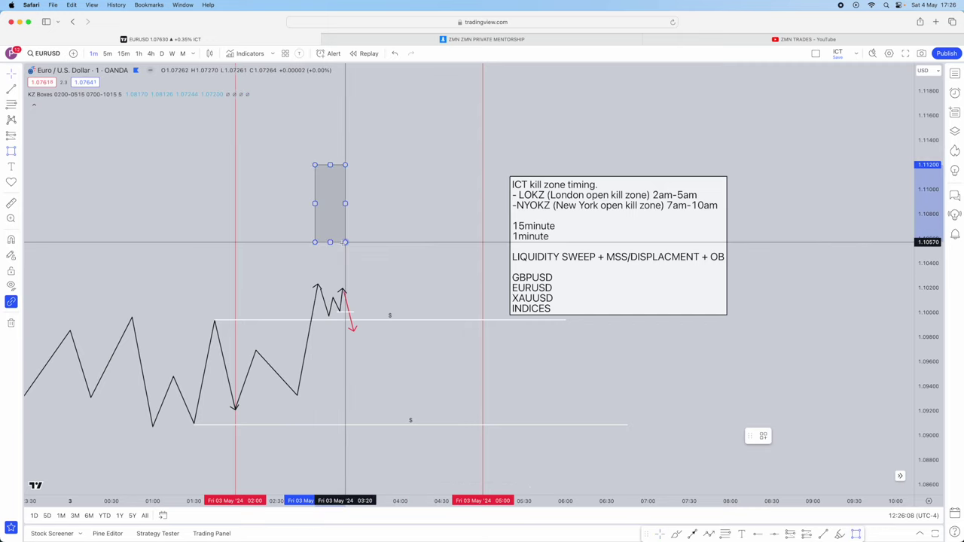
double_click(329, 253)
click(352, 247)
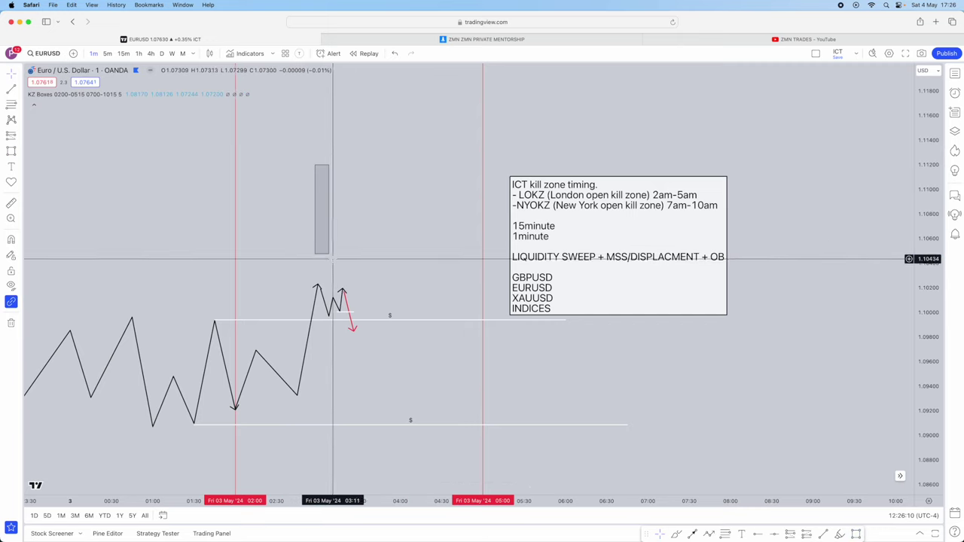
- Draw a small candle body near 03:38 between about 1.1086 and 1.1063, with a vertical line below it down to about 1.1033
click(857, 533)
drag(369, 207, 369, 234)
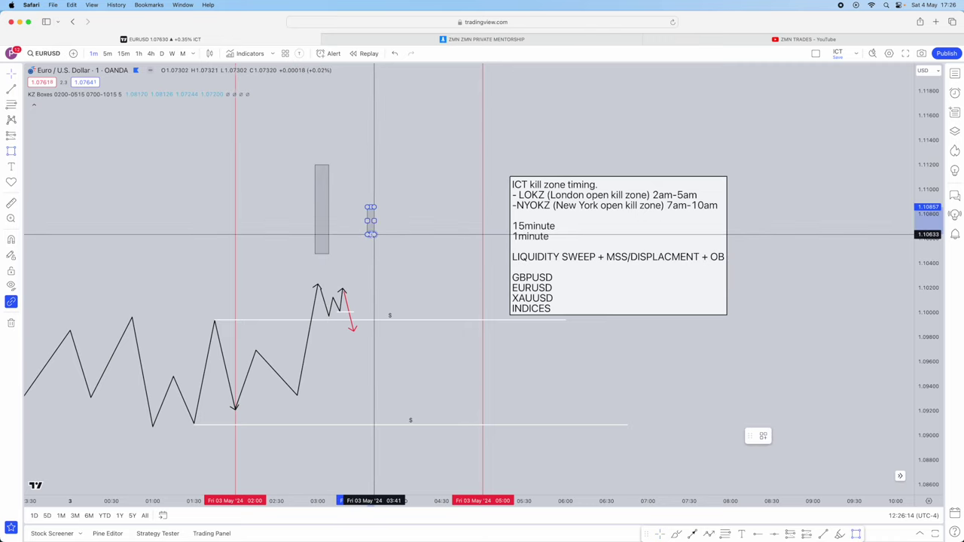
click(822, 533)
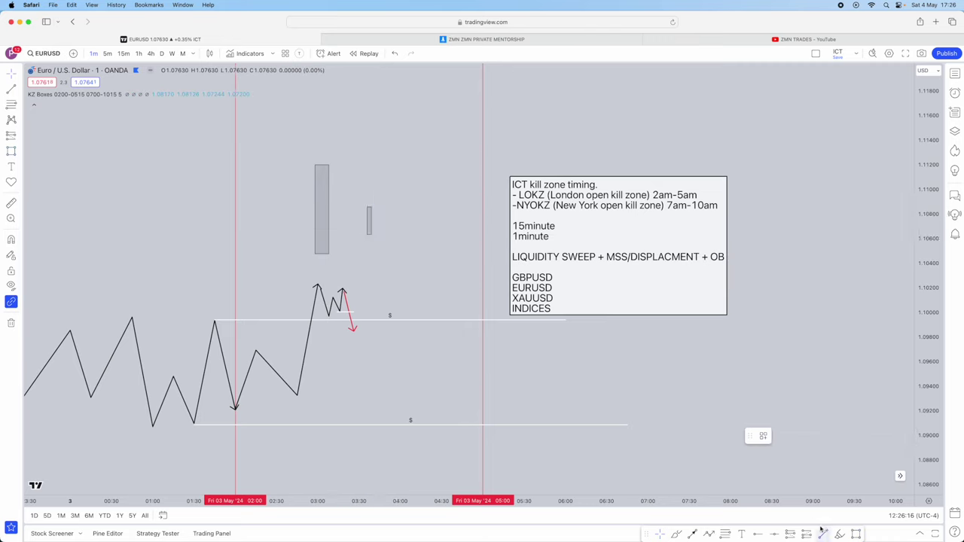
click(369, 234)
click(369, 270)
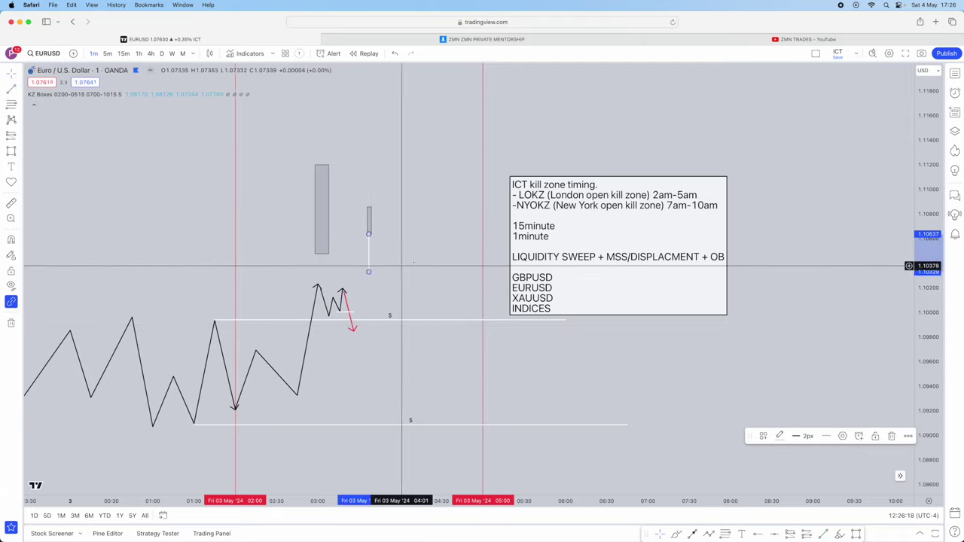
- Delete the example candle's body and wick and the tall rectangle above the sweep
click(361, 265)
click(370, 233)
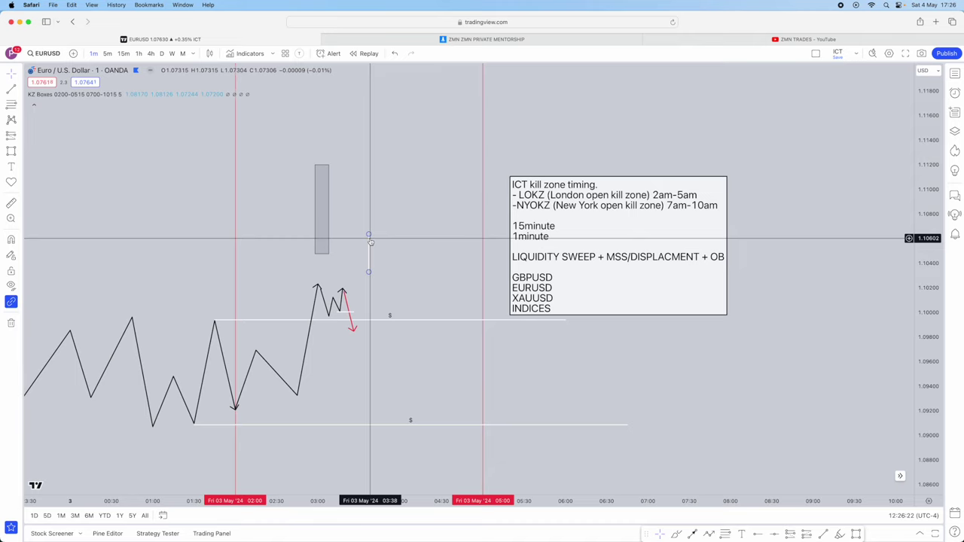
click(328, 254)
key(Delete)
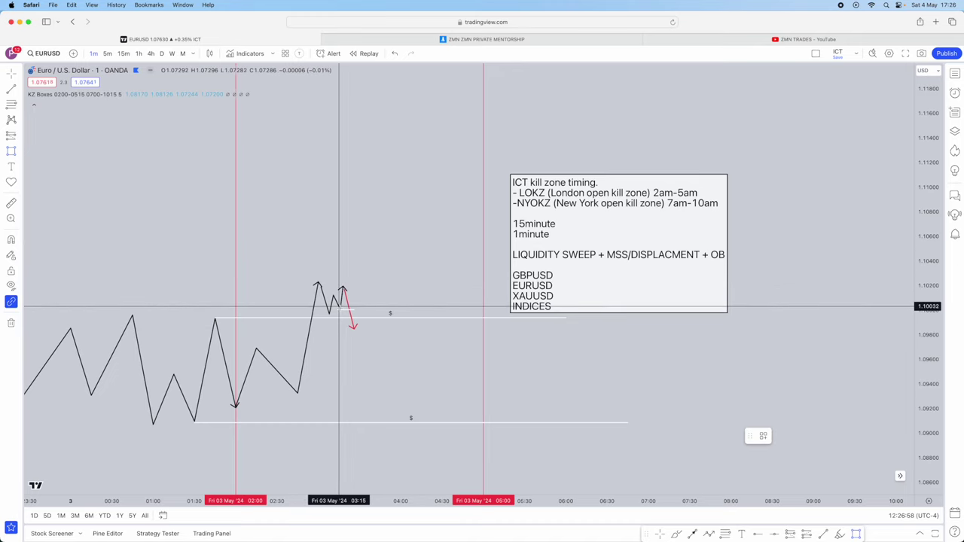
- Draw an order block rectangle from about 03:15 to 04:00 at the red path's origin, between about 1.1015 and 1.1004
drag(339, 292, 401, 304)
click(421, 360)
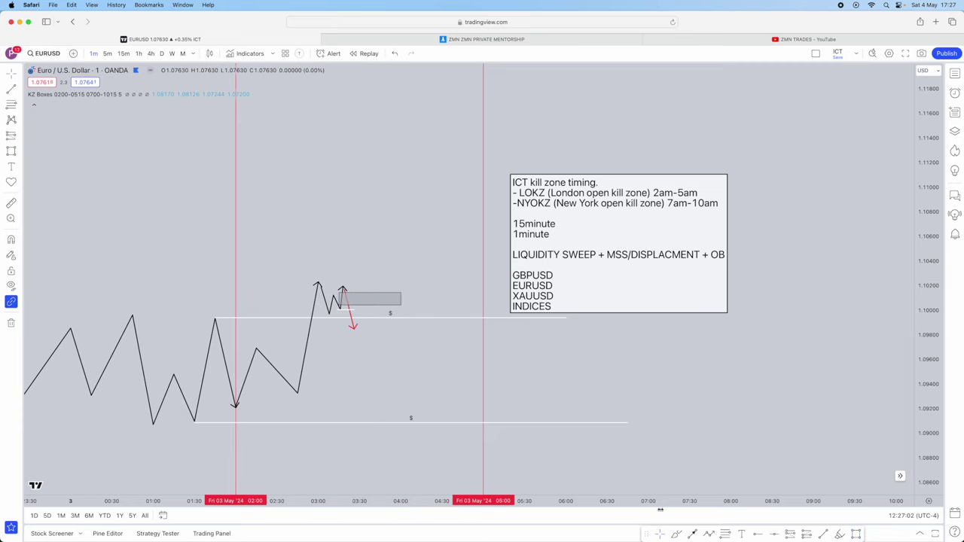
- Extend the red path from its low near 03:26 up to 1.1007 at 03:30, and down to about 1.0934 near 03:38
click(708, 533)
click(354, 328)
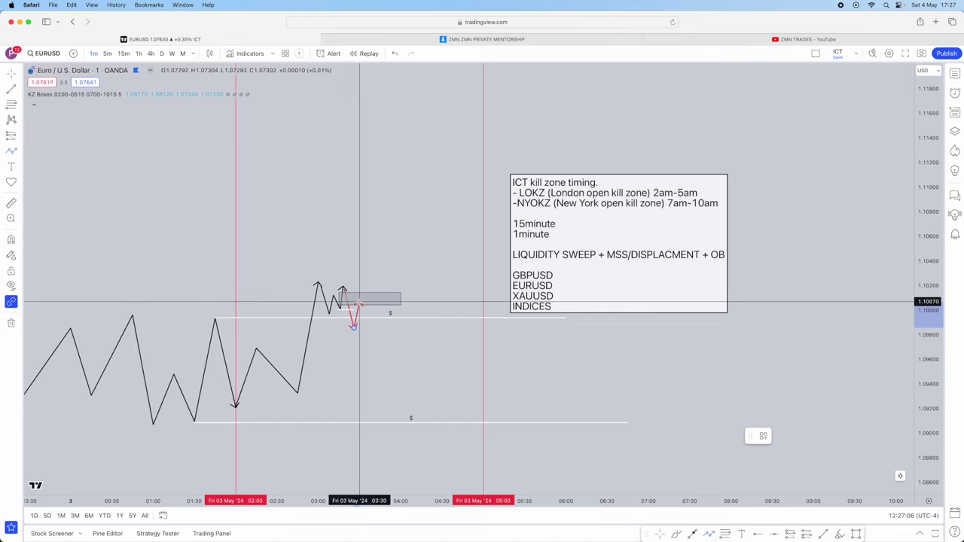
click(359, 301)
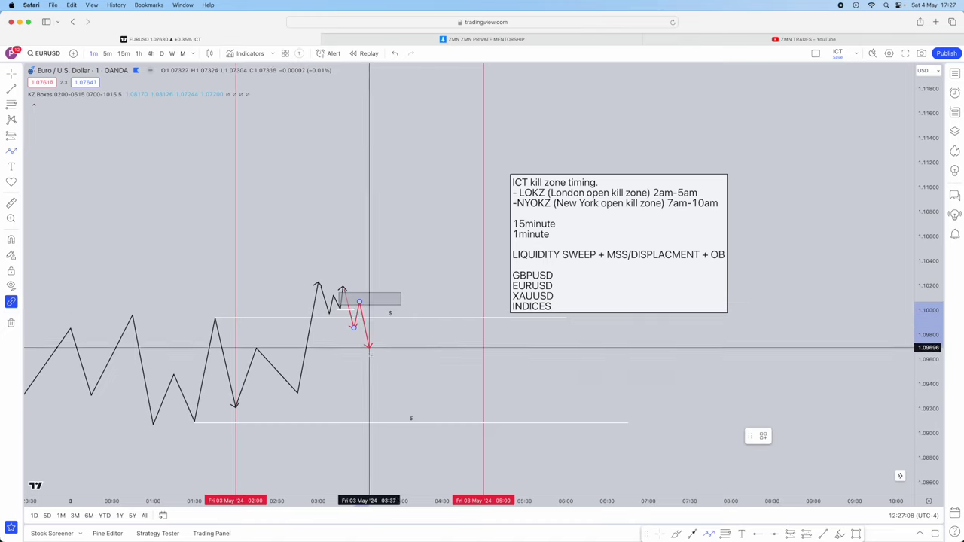
double_click(370, 391)
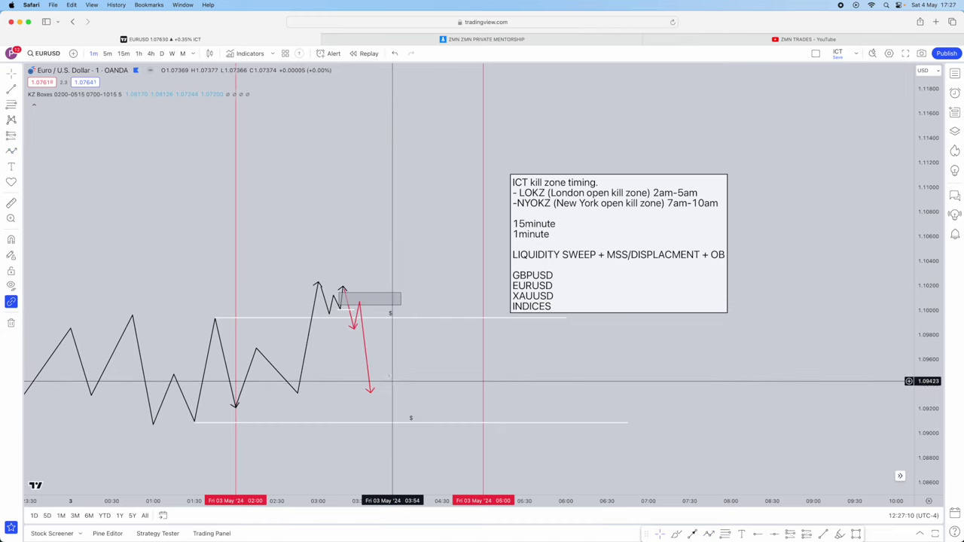
- Place a short position at 03:30 with entry 1.1007 in the order block, stop 1.1021 and target about 1.0933 at the red path's end
click(21, 137)
click(47, 164)
click(359, 302)
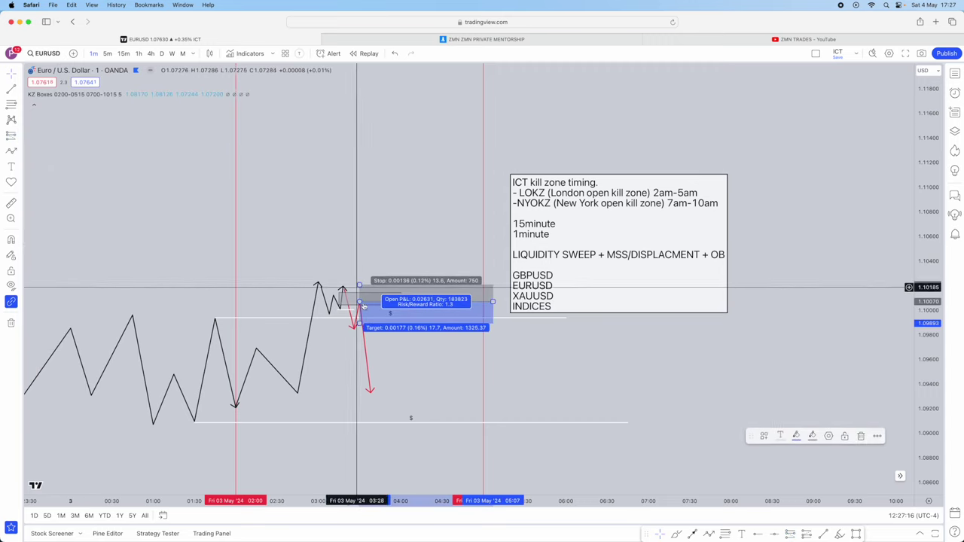
drag(360, 323, 369, 393)
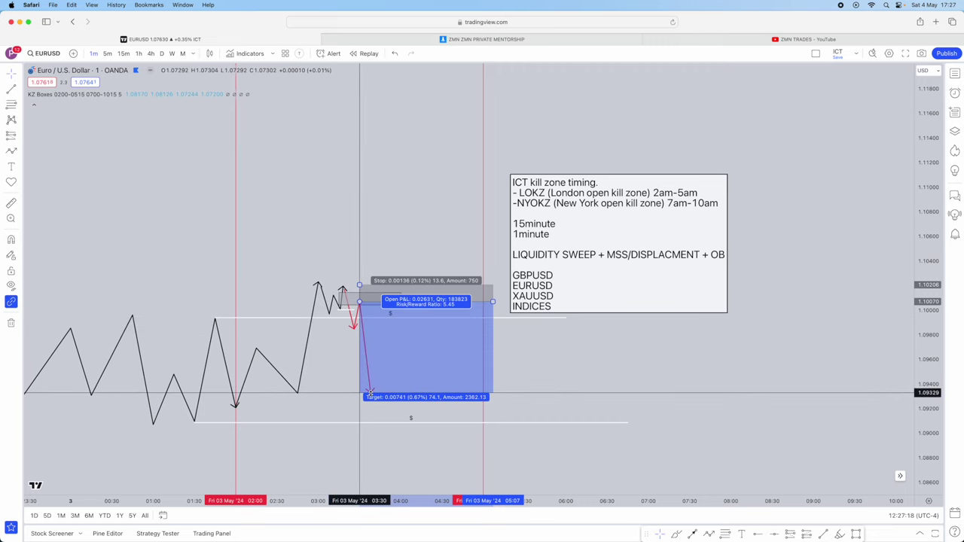
click(330, 374)
scroll(373, 369, down, 2)
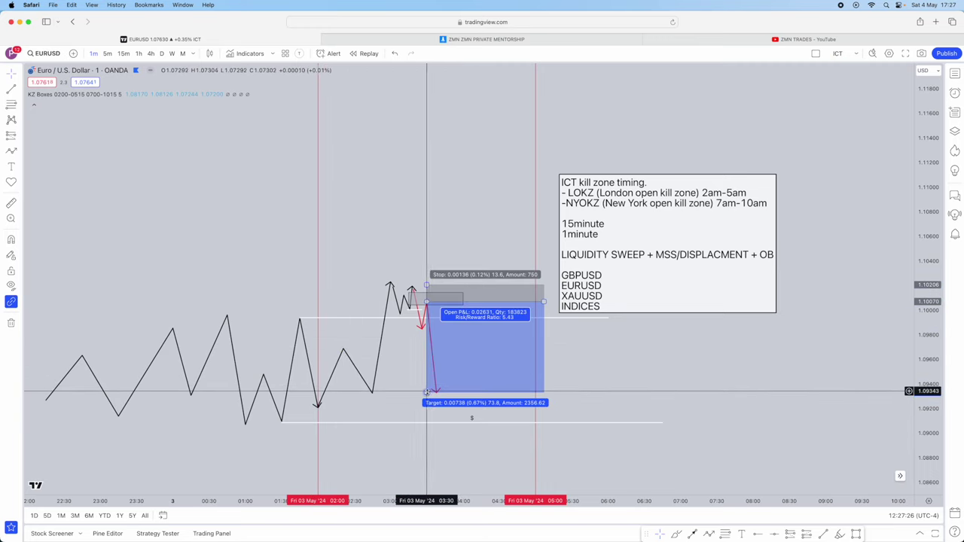
- Try the short position's target at the lower liquidity line, about 1.0908, and return it to the red path's end at about 1.0933
drag(426, 392, 427, 424)
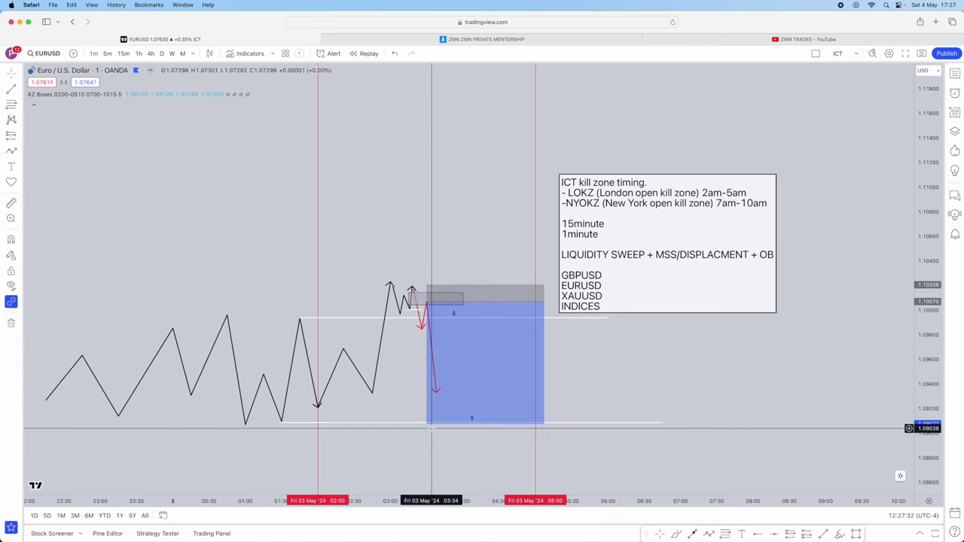
mouse_move(426, 423)
mouse_down()
mouse_move(426, 390)
mouse_move(435, 392)
mouse_up()
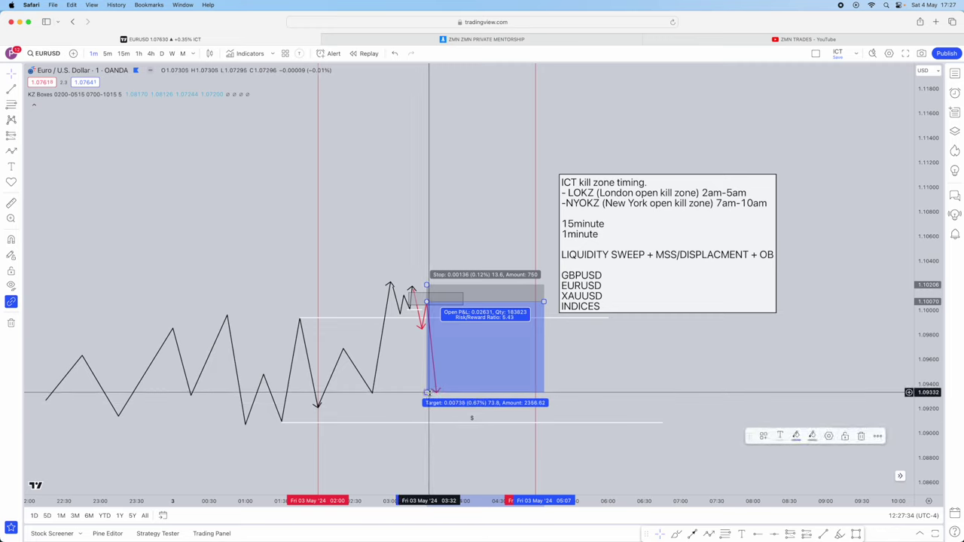
click(642, 349)
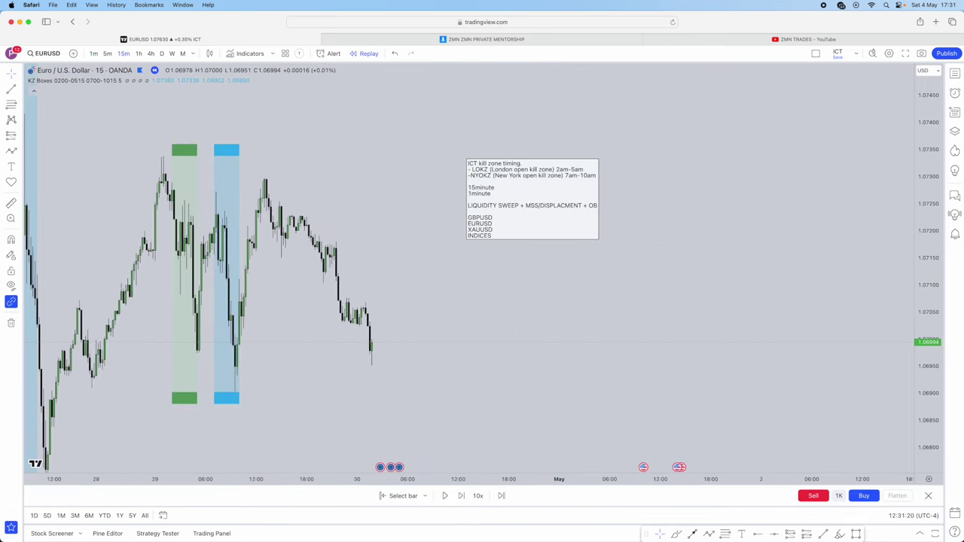
- Switch to Telegram and review the ZMN Trades channel's trade posts, video links and pinned mentorship offer, closing the window when finished
drag(0, 84, 619, 75)
scroll(282, 238, down, 5)
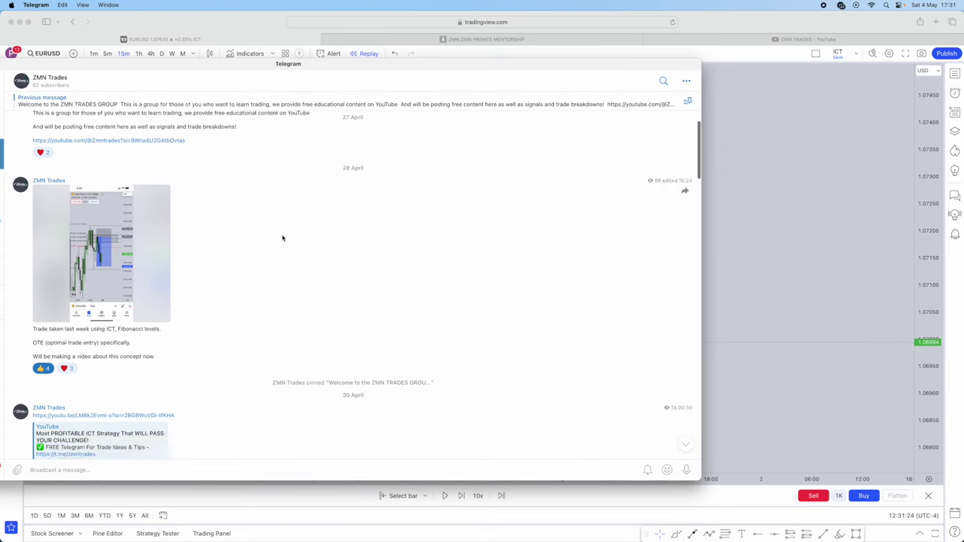
scroll(283, 237, down, 10)
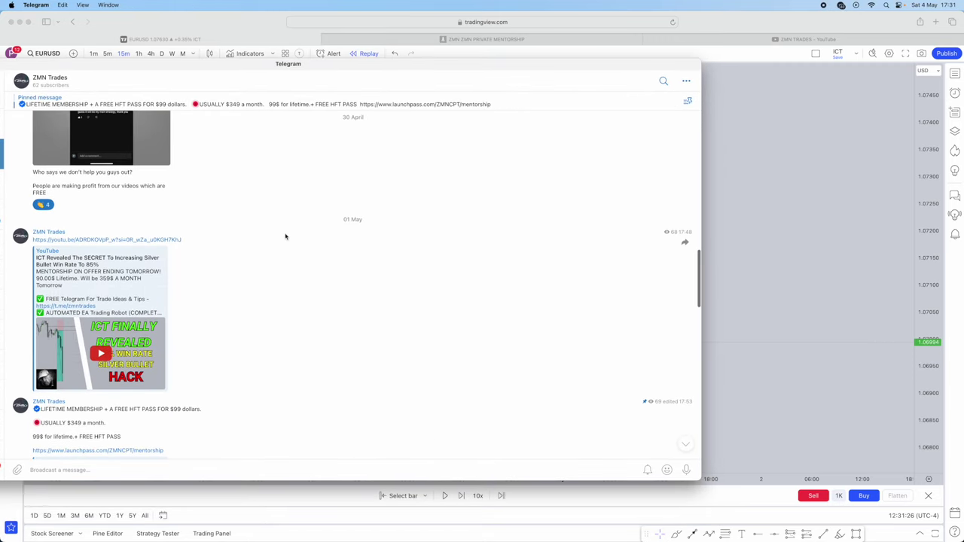
scroll(284, 236, down, 10)
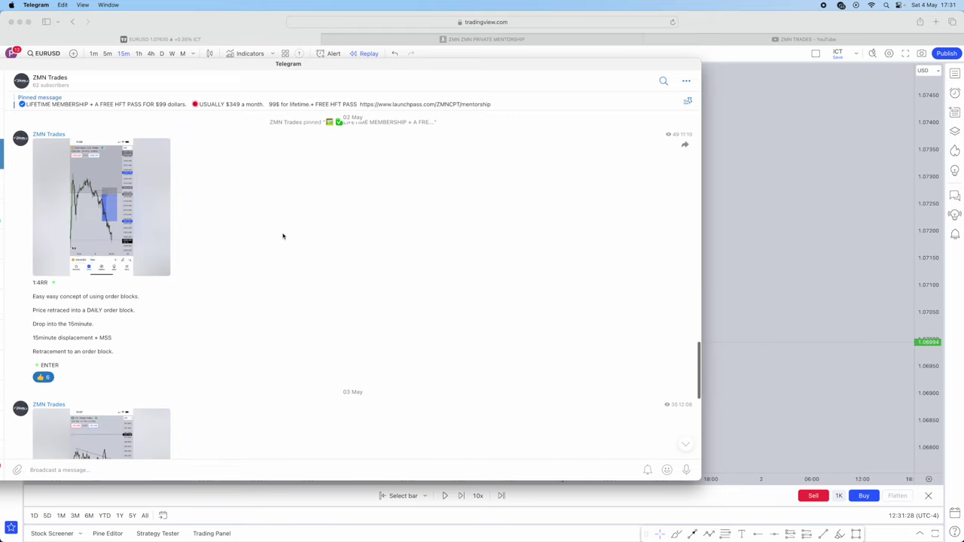
scroll(284, 237, down, 8)
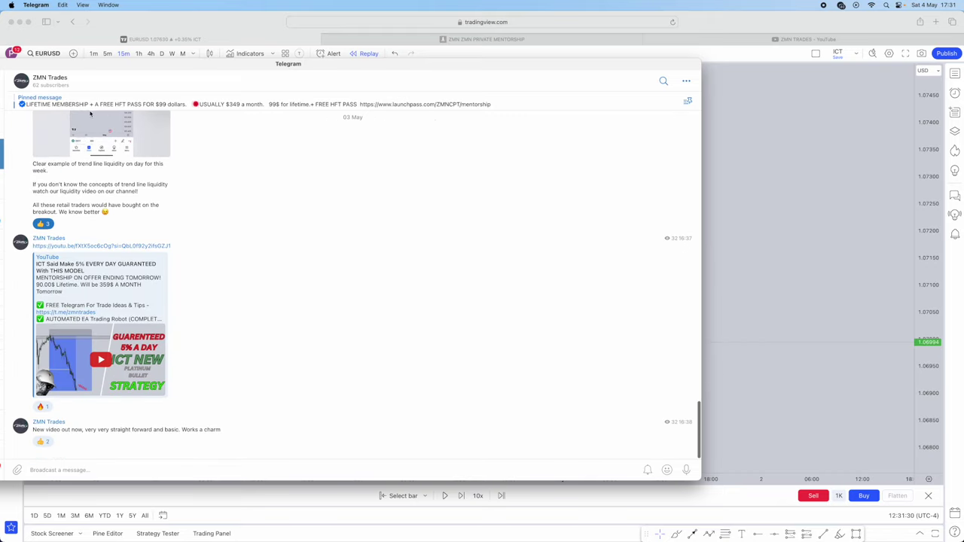
click(90, 106)
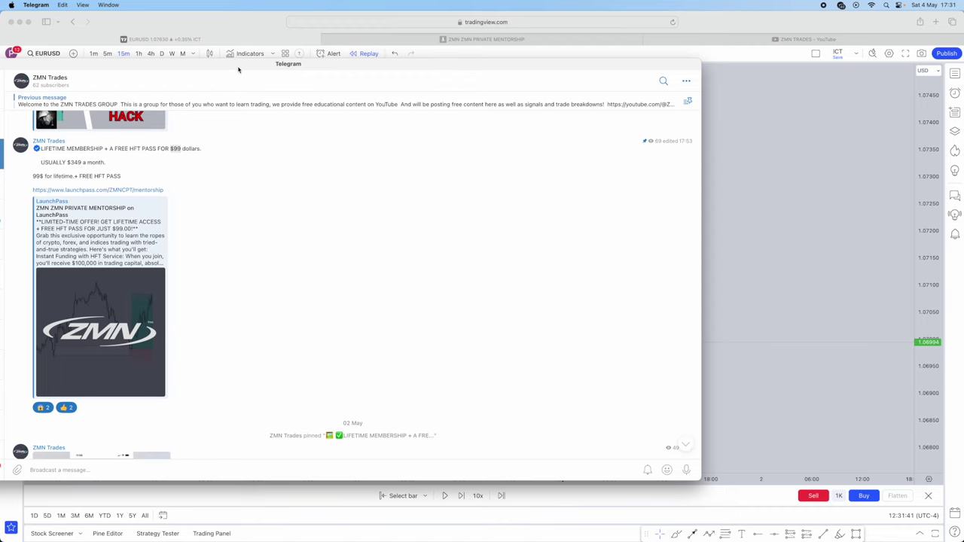
double_click(238, 68)
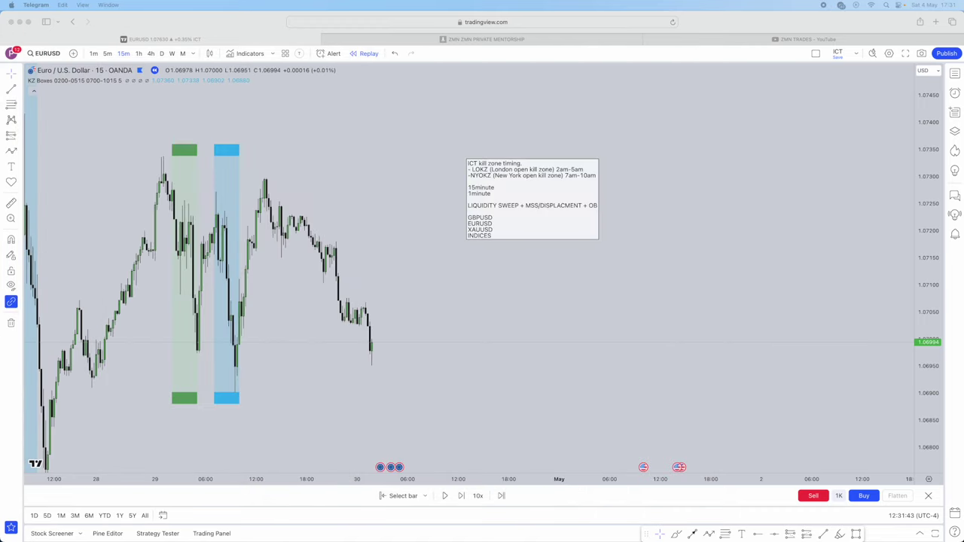
- Bring up the ZMN CAPITAL channel in Telegram, look back through its giveaway and results posts, and close the window
drag(0, 69, 124, 75)
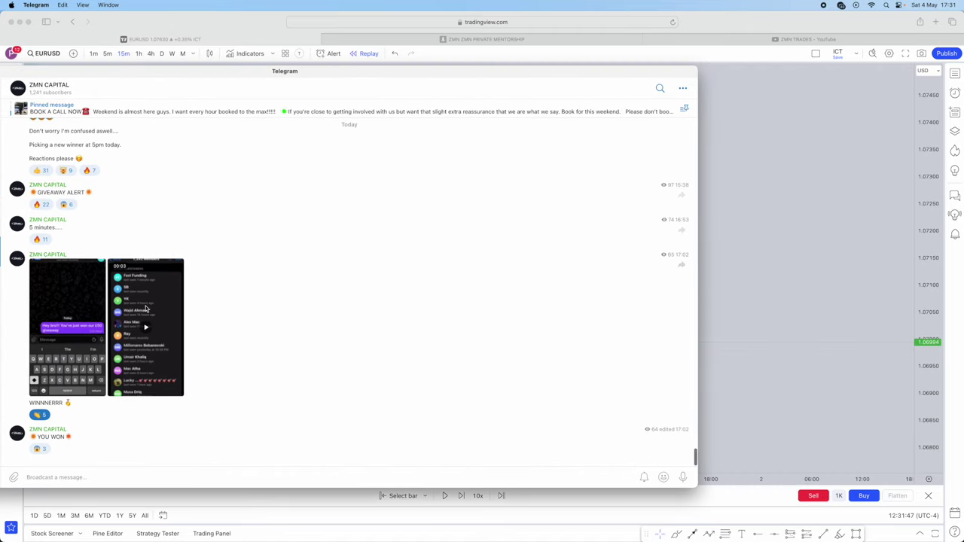
click(82, 337)
click(652, 284)
scroll(323, 238, up, 8)
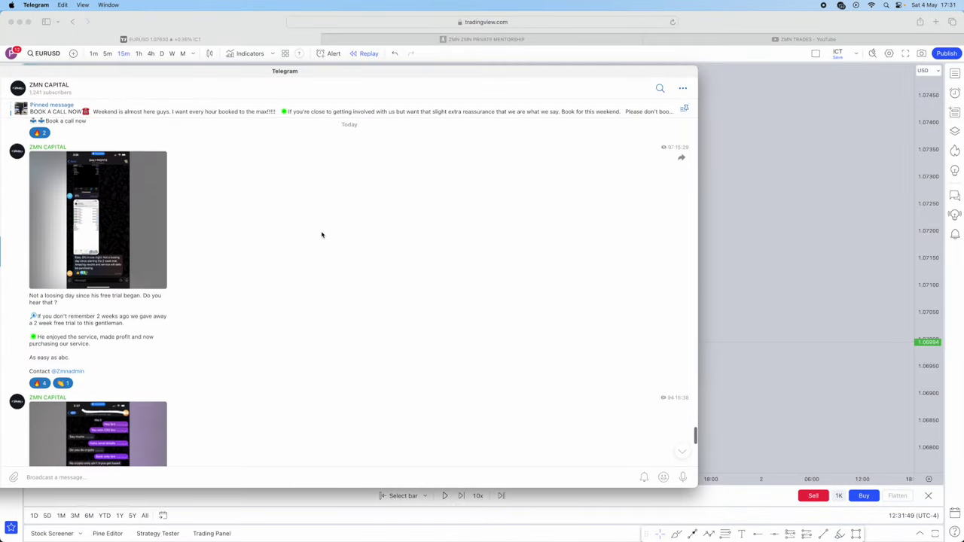
scroll(321, 232, up, 15)
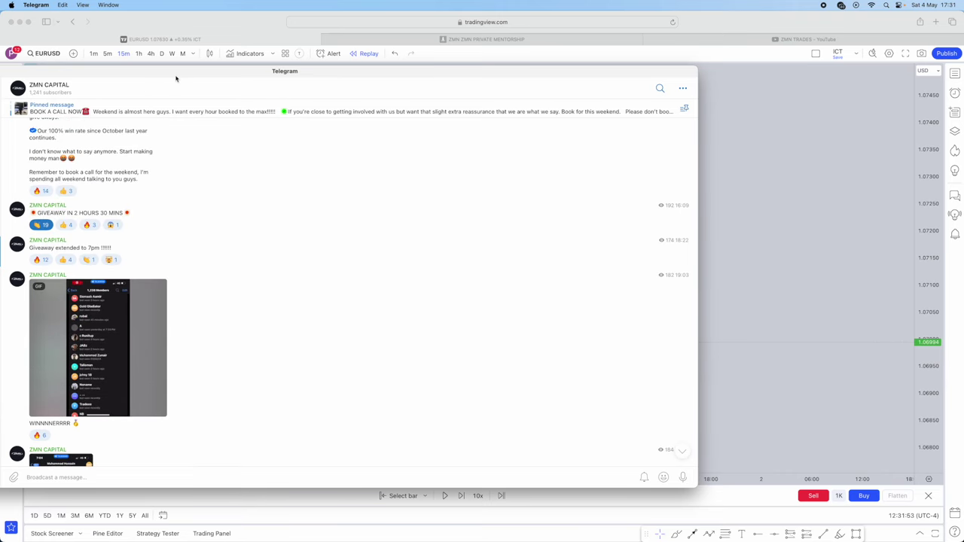
key(super+w)
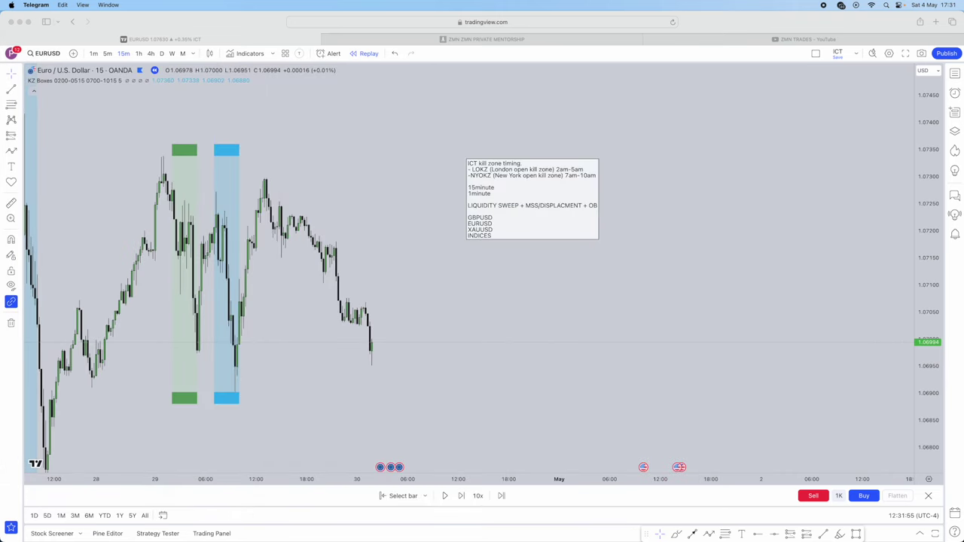
- Advance the 15-minute EURUSD replay bar by bar into the London kill zone of 30 April
click(232, 326)
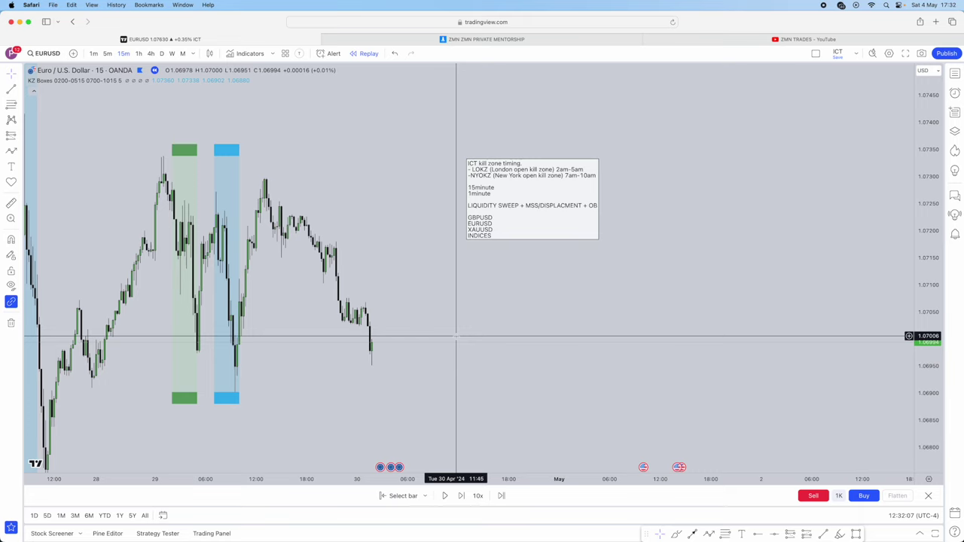
drag(458, 337, 482, 329)
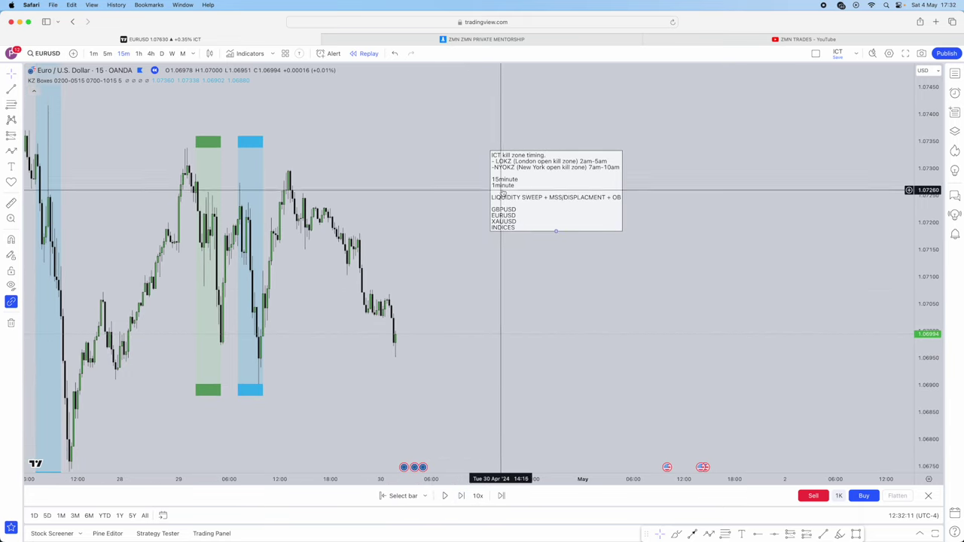
click(461, 497)
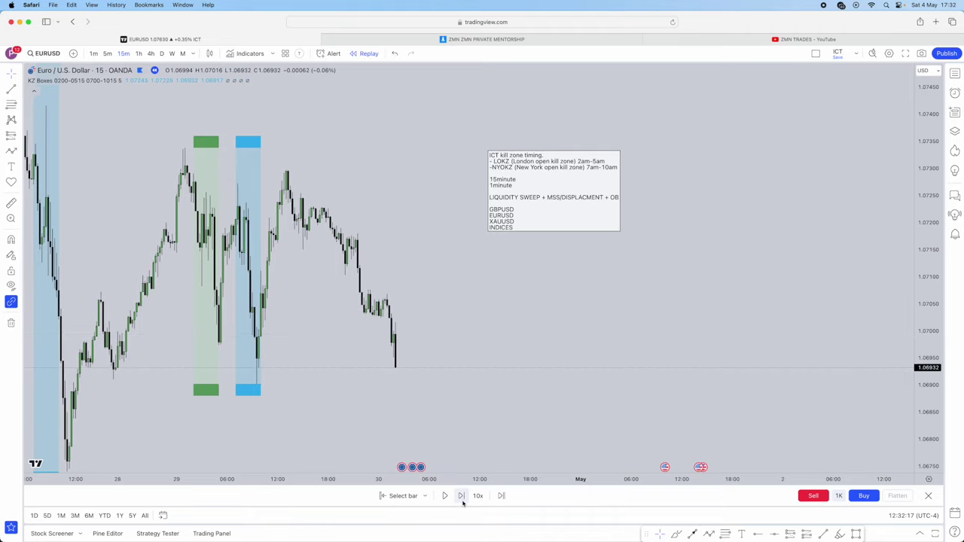
click(462, 503)
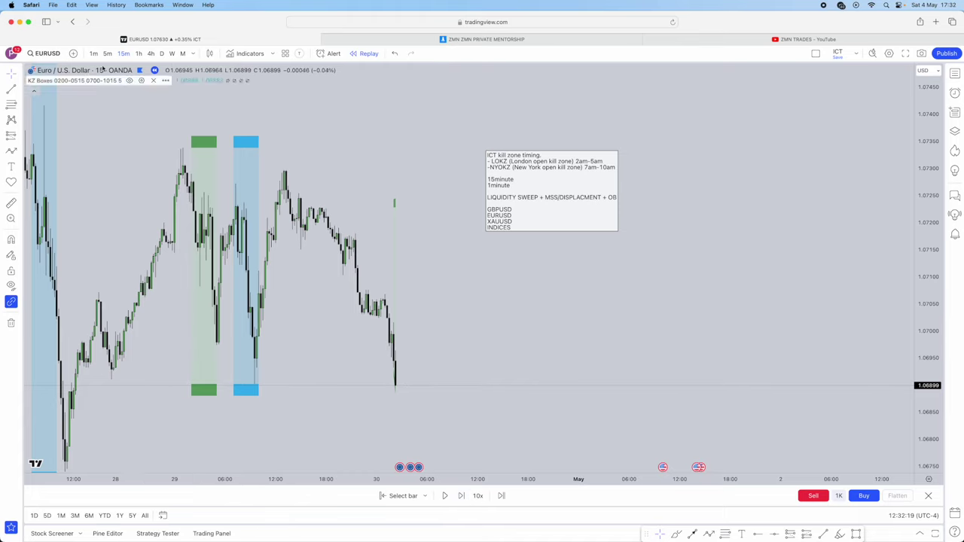
scroll(295, 172, up, 5)
drag(295, 172, 607, 295)
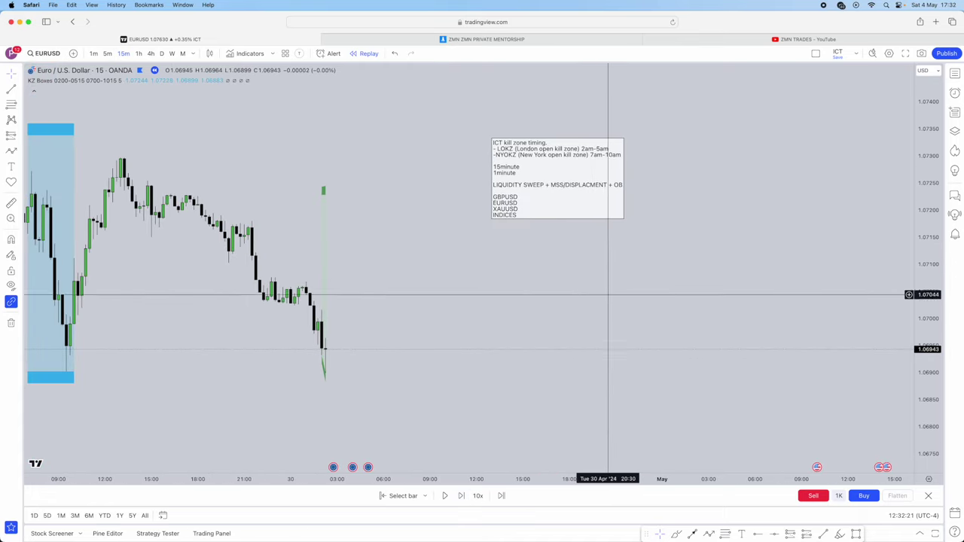
click(461, 495)
click(459, 496)
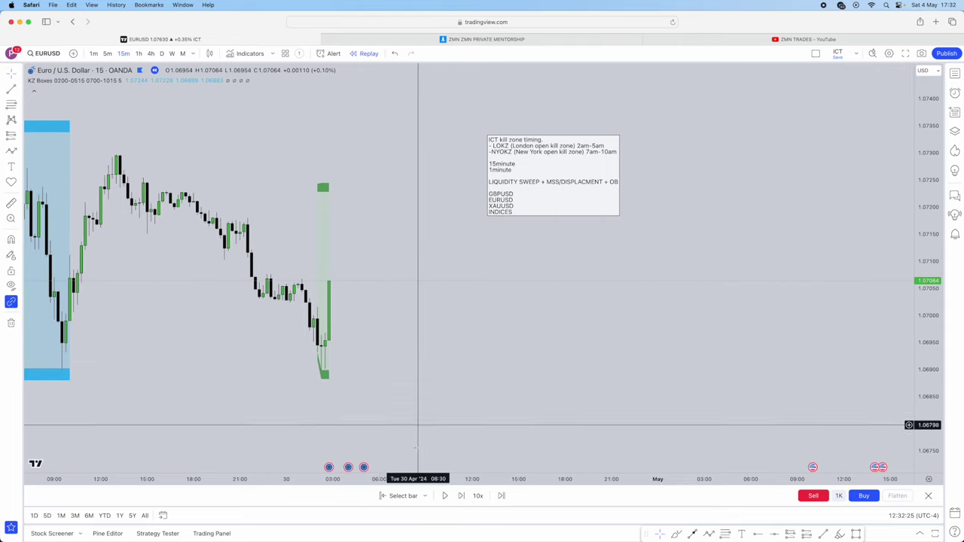
- Rewind the 15-minute replay to just before the London kill zone opens at 02:00 on 30 April and bring the latest candles into view
click(412, 497)
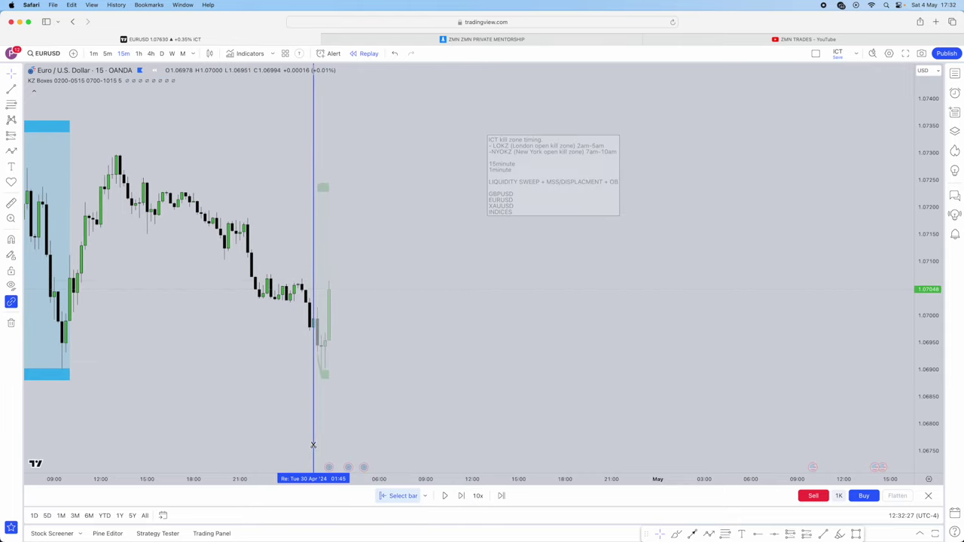
click(317, 444)
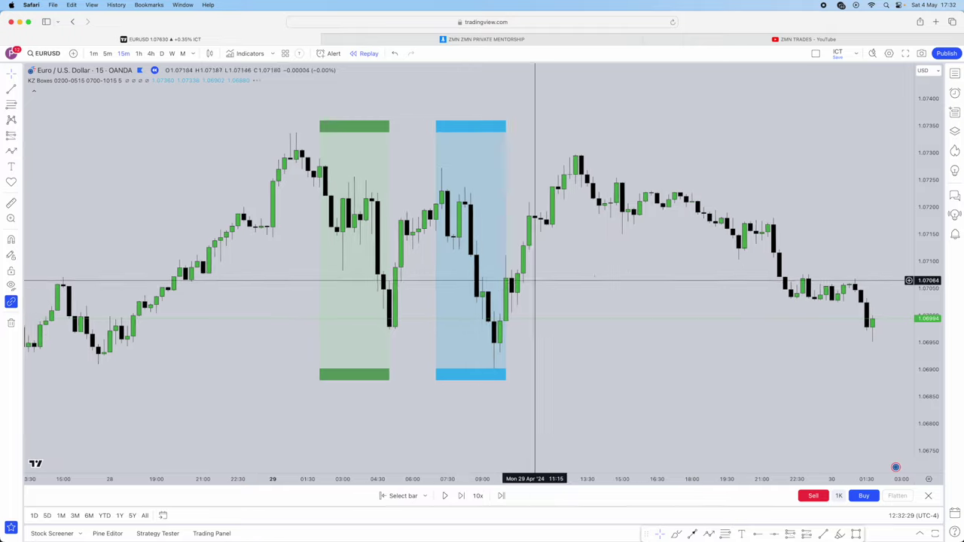
scroll(632, 196, down, 2)
drag(690, 214, 249, 221)
scroll(249, 221, up, 6)
drag(338, 280, 602, 271)
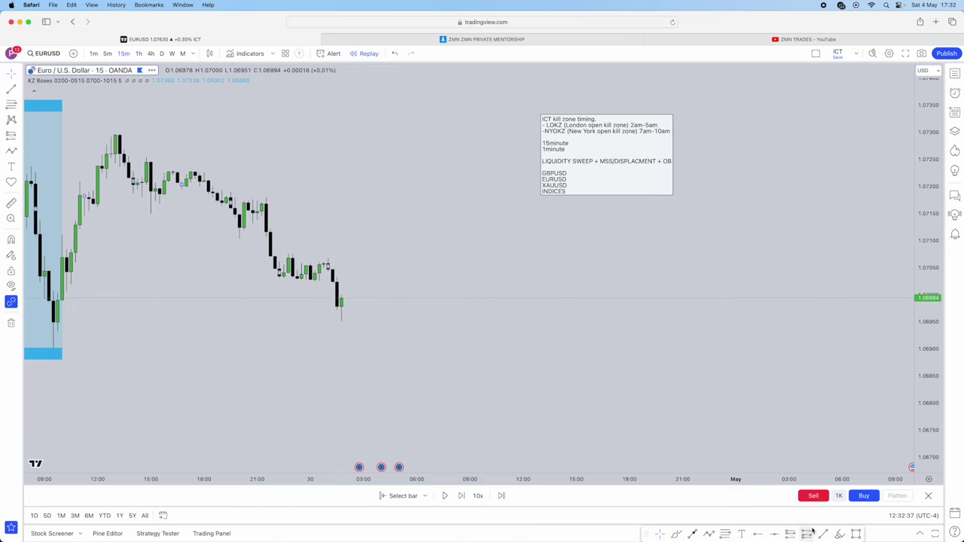
- Draw liquidity lines at about 1.0695 from 01:15 to 06:30 and 1.0707 from 00:45 to 07:00, applying the saved $ label template to both
click(332, 321)
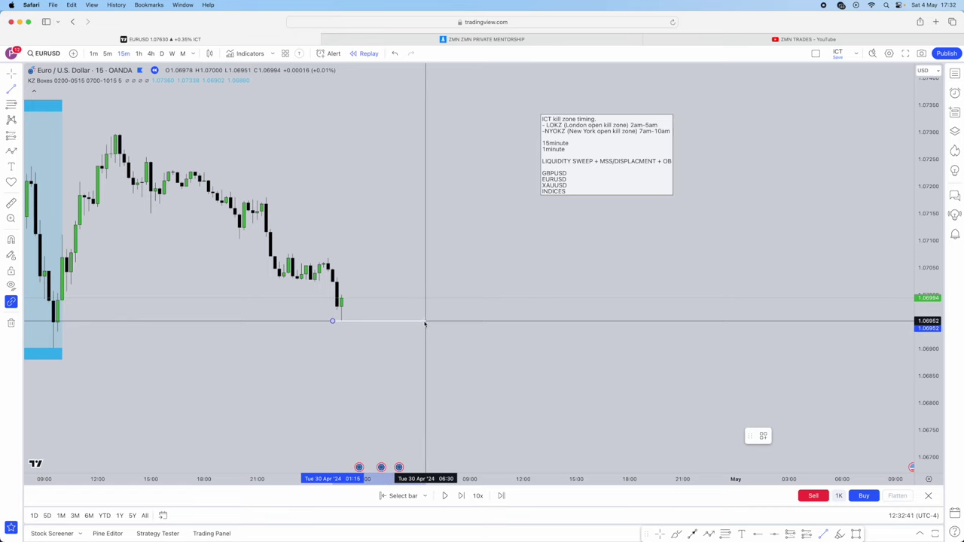
double_click(425, 321)
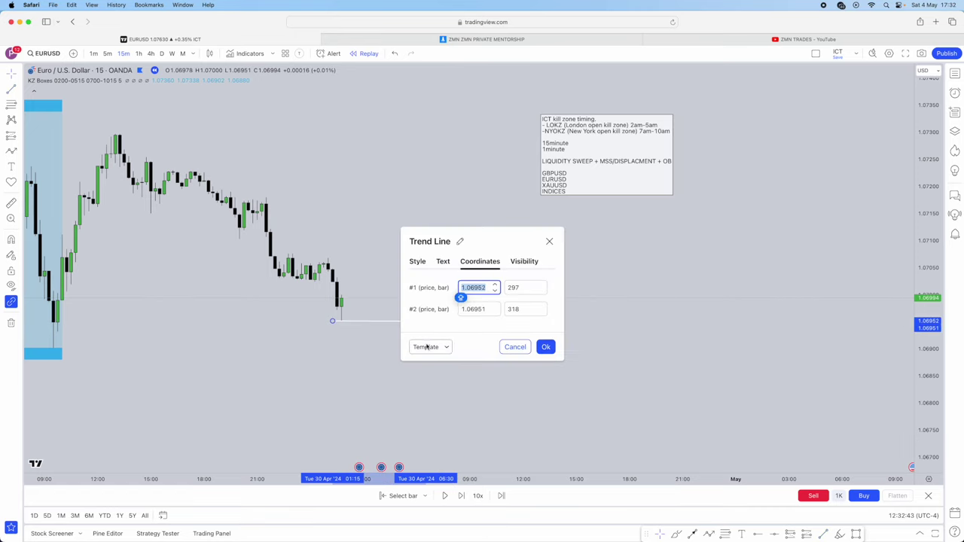
click(426, 396)
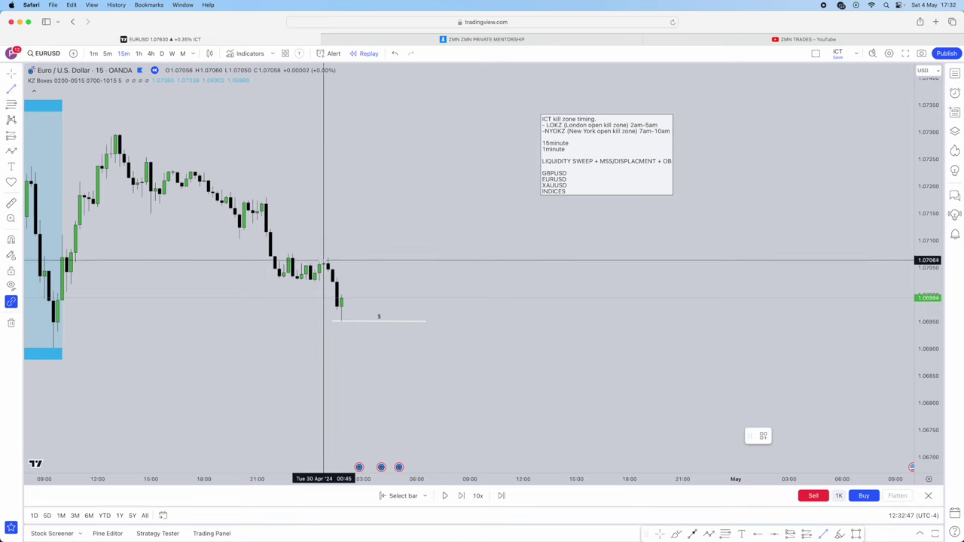
double_click(434, 259)
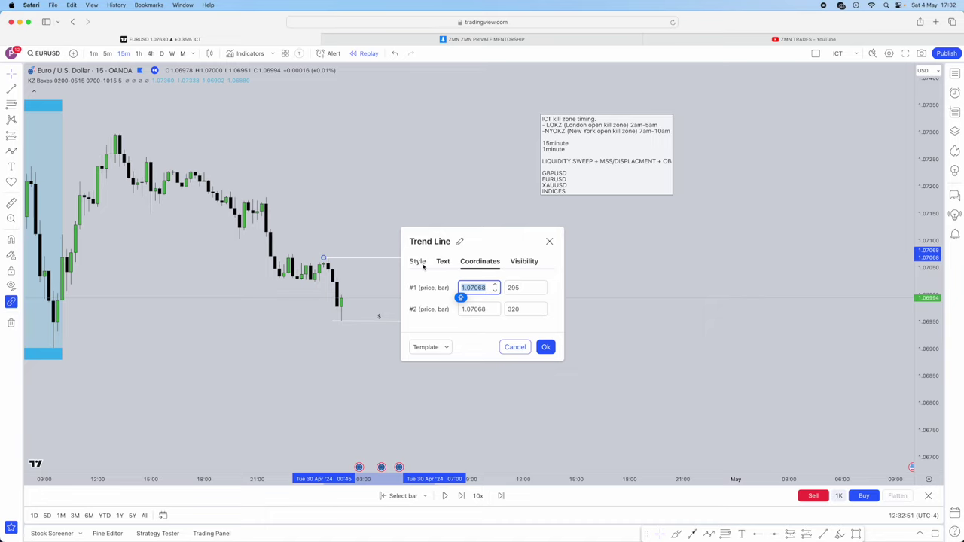
click(426, 397)
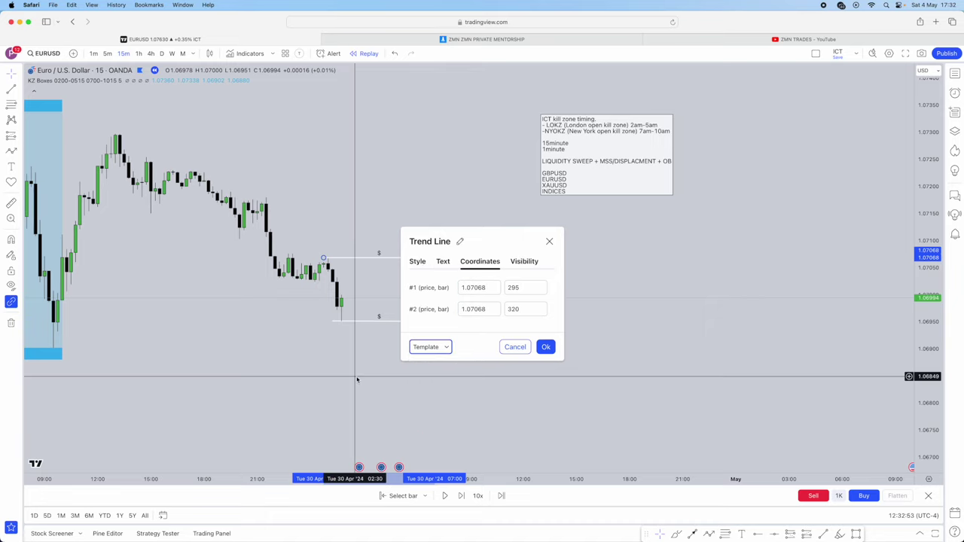
- Switch the replay chart to the 1-minute timeframe and back to 15 minutes
click(94, 54)
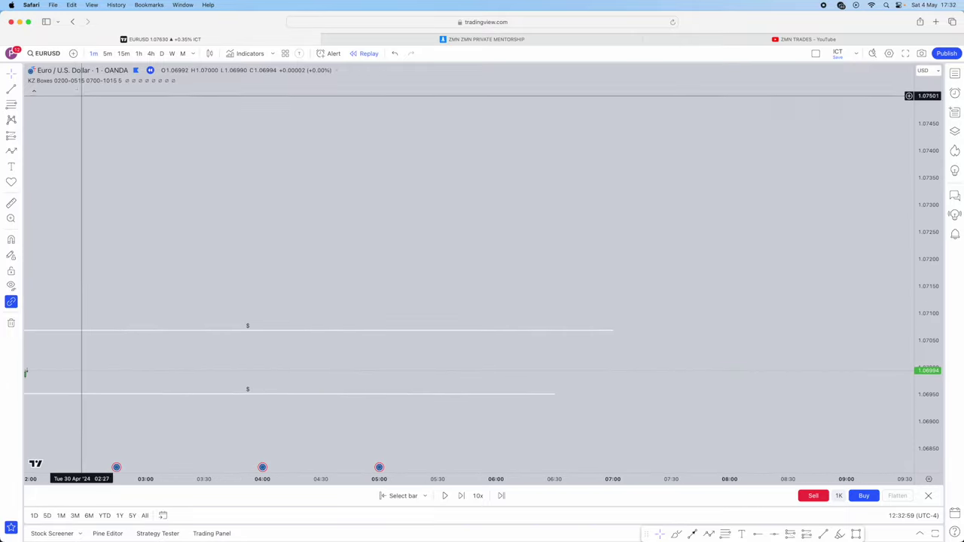
click(121, 53)
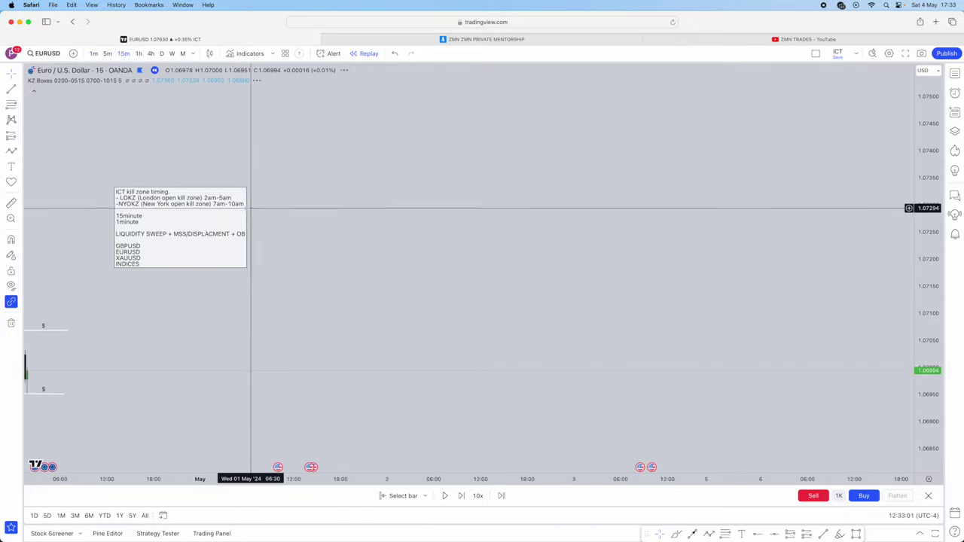
- Move the kill zone note next to the latest candles and switch the replay chart to the 1-minute timeframe
drag(183, 225, 82, 241)
drag(213, 284, 484, 198)
mouse_move(317, 185)
mouse_down()
mouse_move(357, 351)
mouse_move(350, 333)
mouse_up()
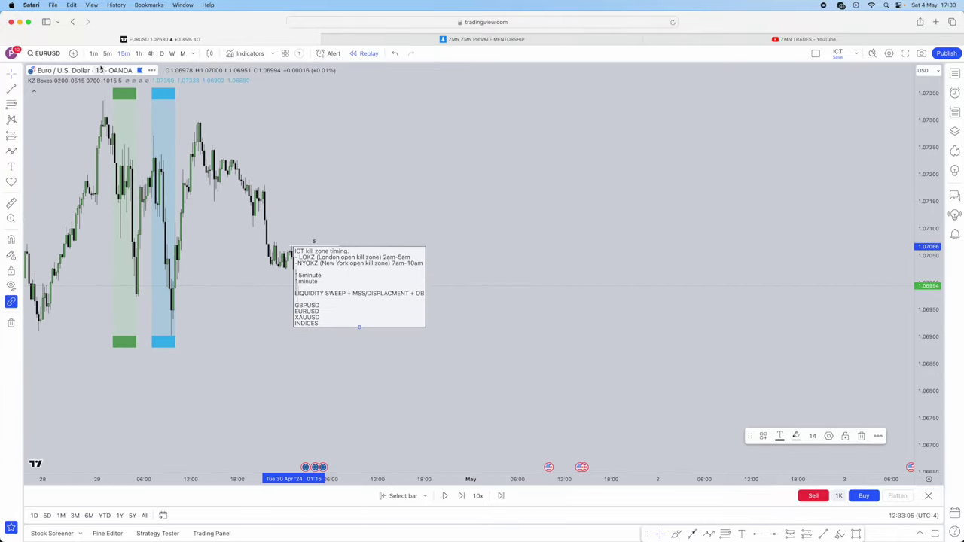
click(94, 54)
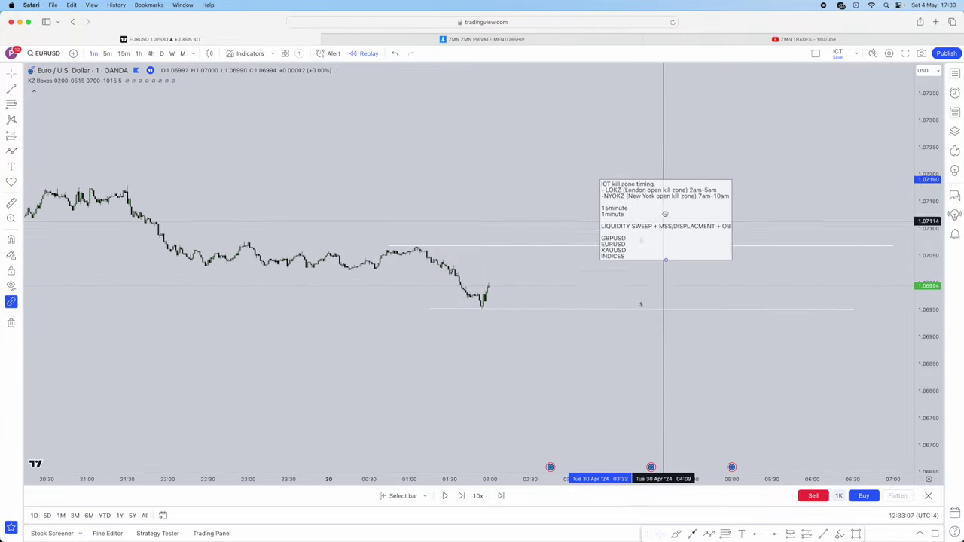
- Stretch the price scale and move the kill zone note down beside the latest 1-minute candles, across the upper liquidity line
click(669, 198)
drag(936, 353, 936, 134)
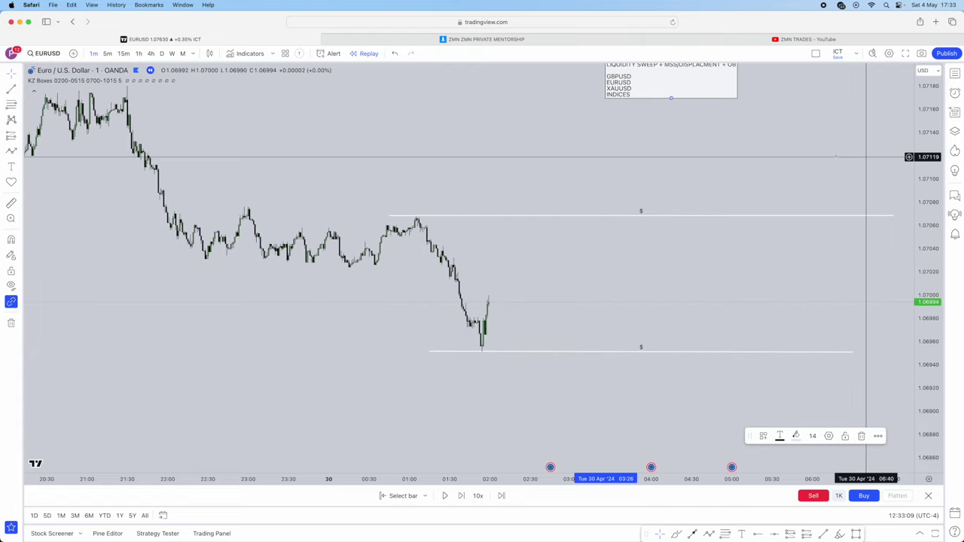
drag(762, 121, 628, 164)
drag(560, 129, 595, 255)
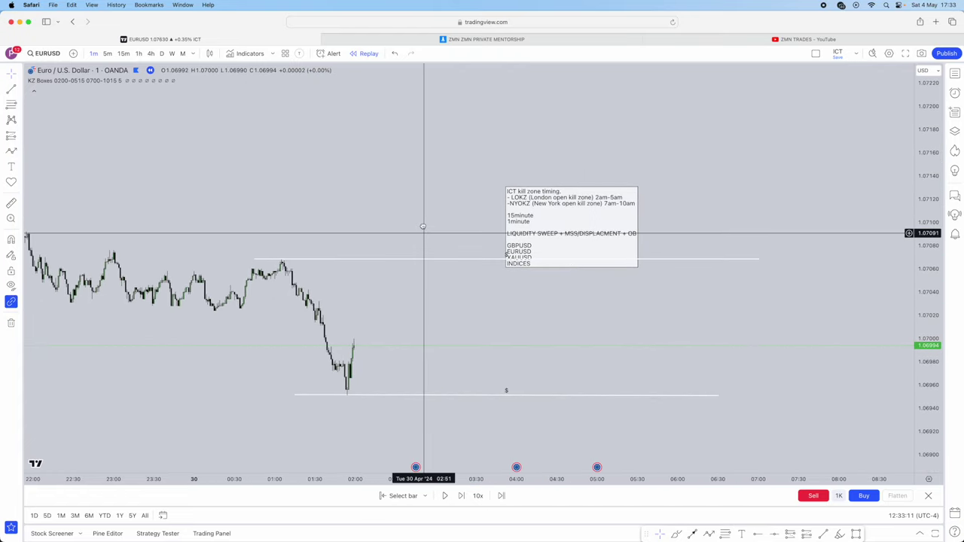
- Advance the 1-minute replay bar by bar into the London kill zone to about 02:11, past the sweep of the lower $ line
drag(422, 226, 400, 176)
click(460, 496)
click(460, 497)
click(461, 496)
click(460, 496)
click(460, 497)
scroll(348, 389, up, 3)
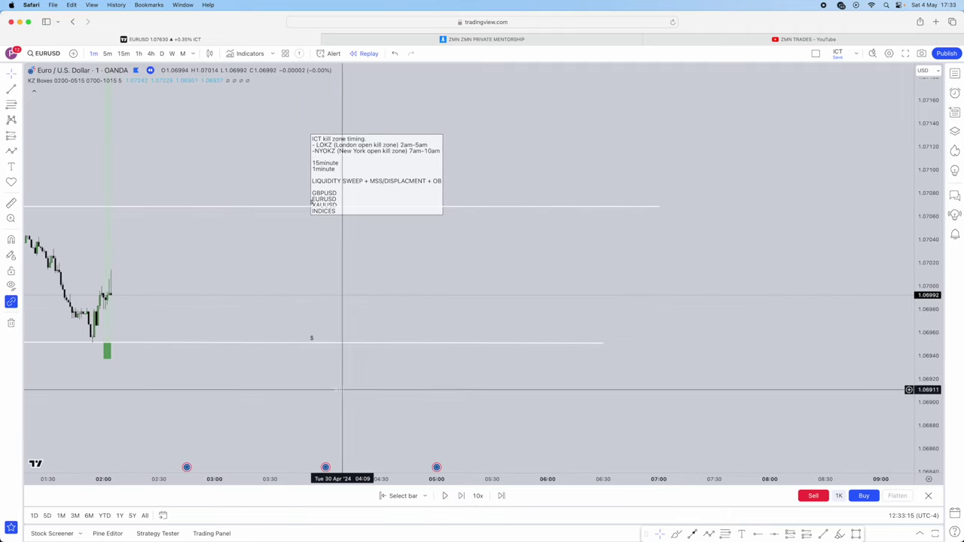
scroll(347, 390, left, 5)
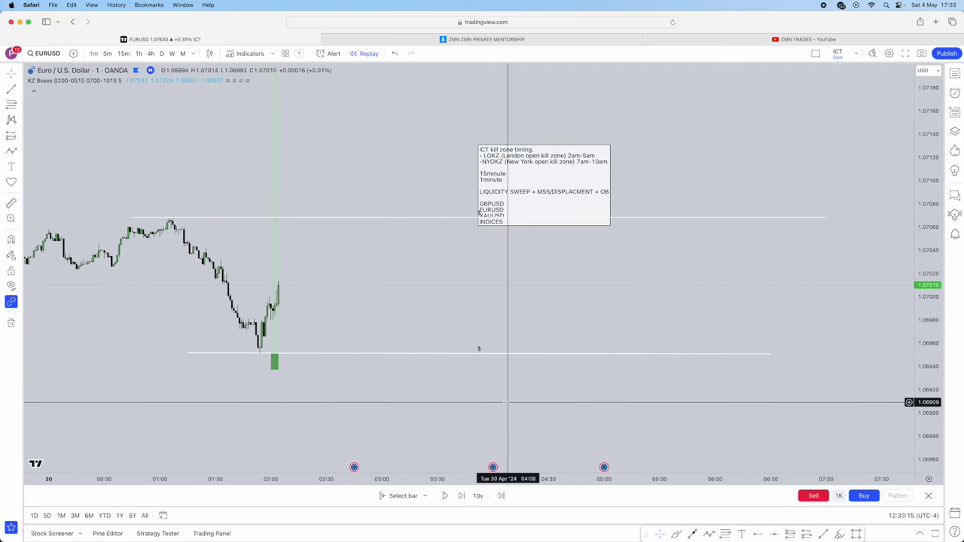
click(460, 495)
click(460, 496)
click(460, 495)
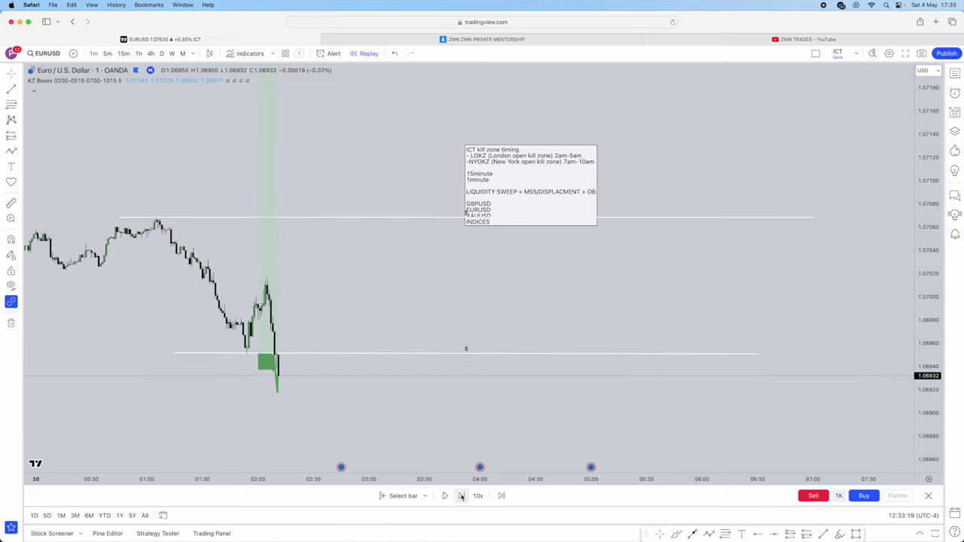
scroll(337, 401, up, 1)
drag(331, 386, 379, 369)
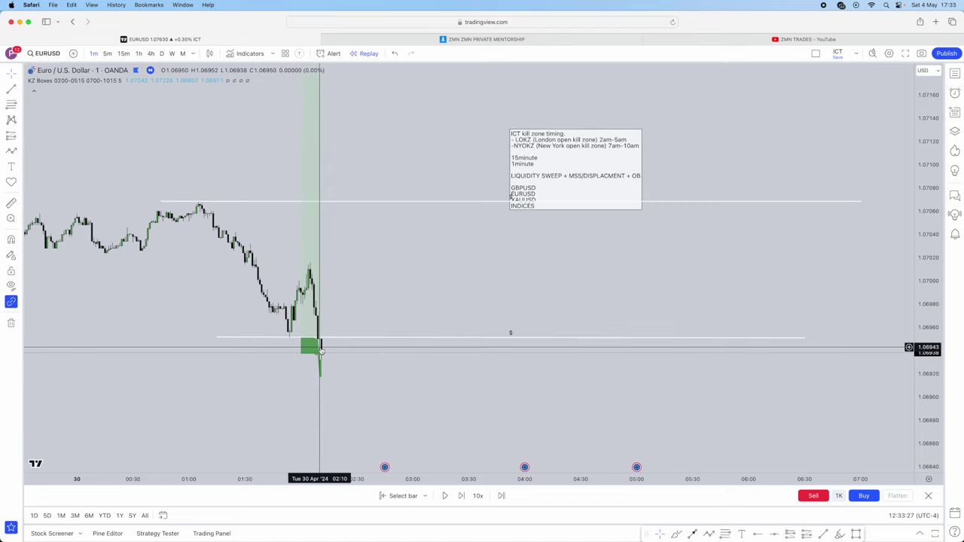
- Move the kill zone note into the empty space between the two $ liquidity lines
scroll(331, 349, right, 2)
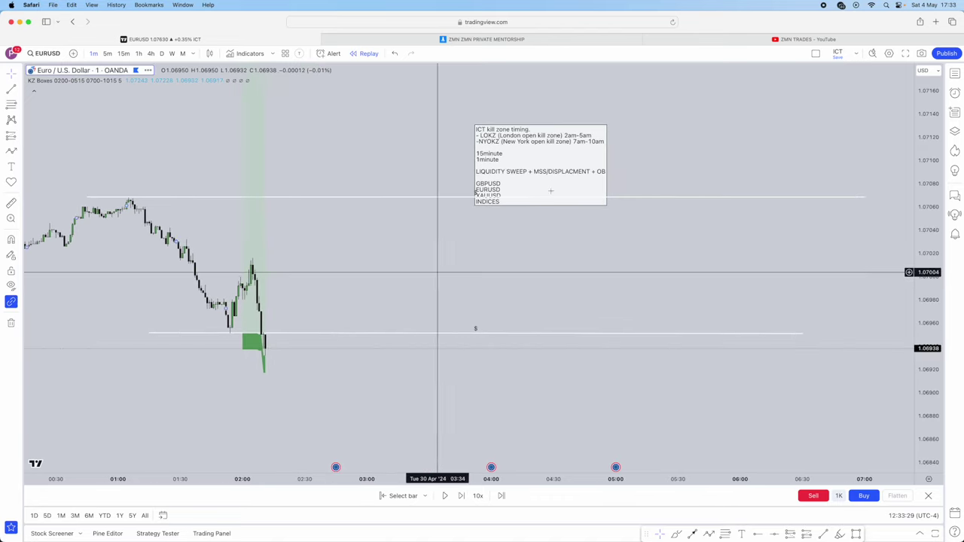
drag(569, 162, 526, 249)
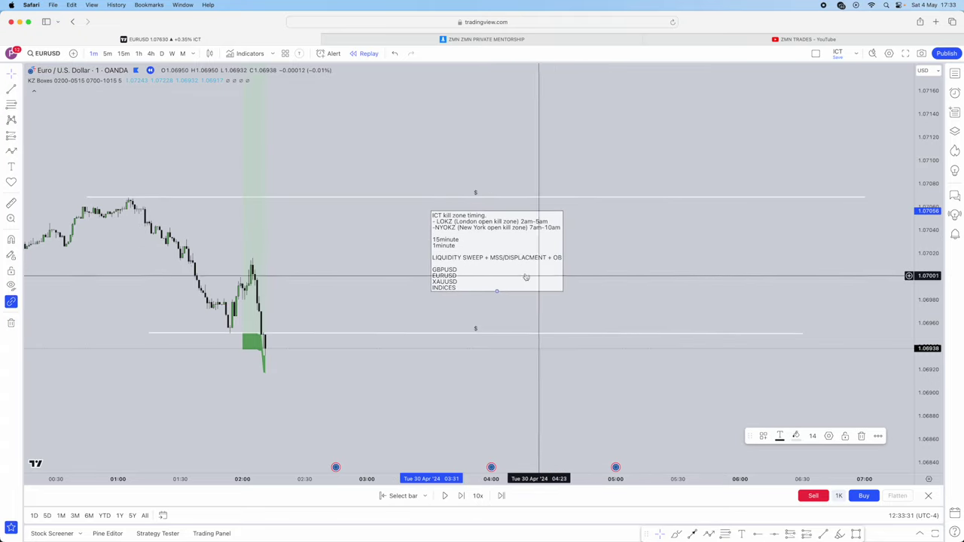
drag(618, 251, 723, 205)
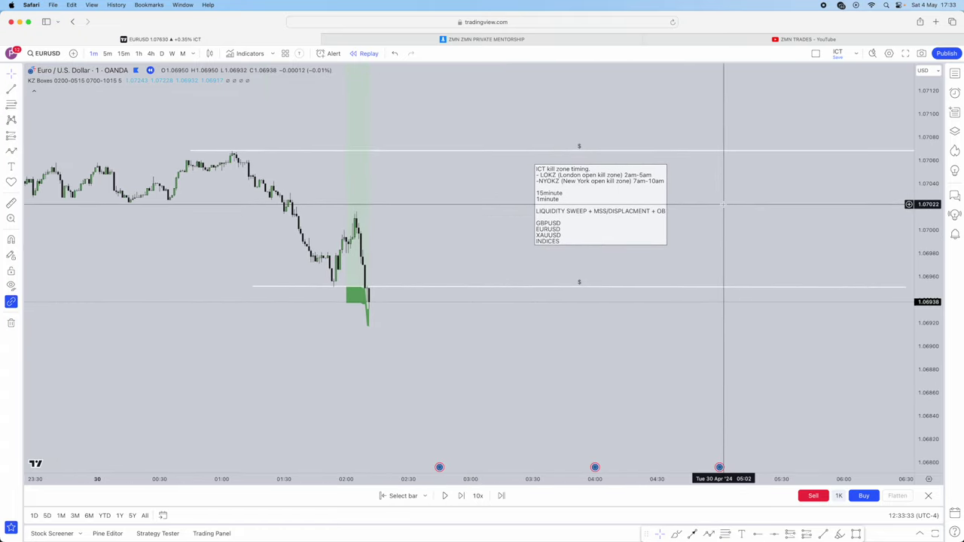
- Draw a horizontal line at about 1.07016 from the 02:04 swing high to 02:31
scroll(723, 205, up, 1)
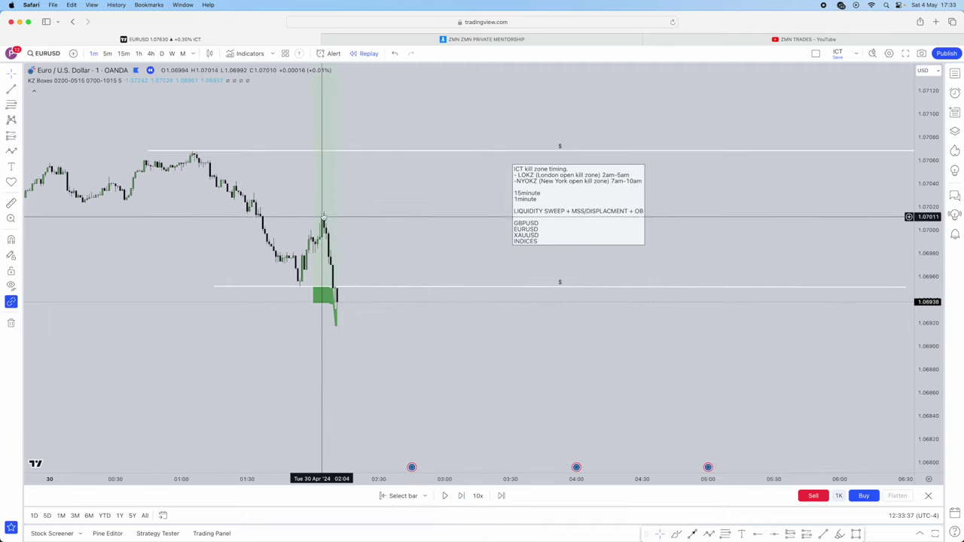
scroll(367, 243, up, 3)
drag(302, 243, 345, 284)
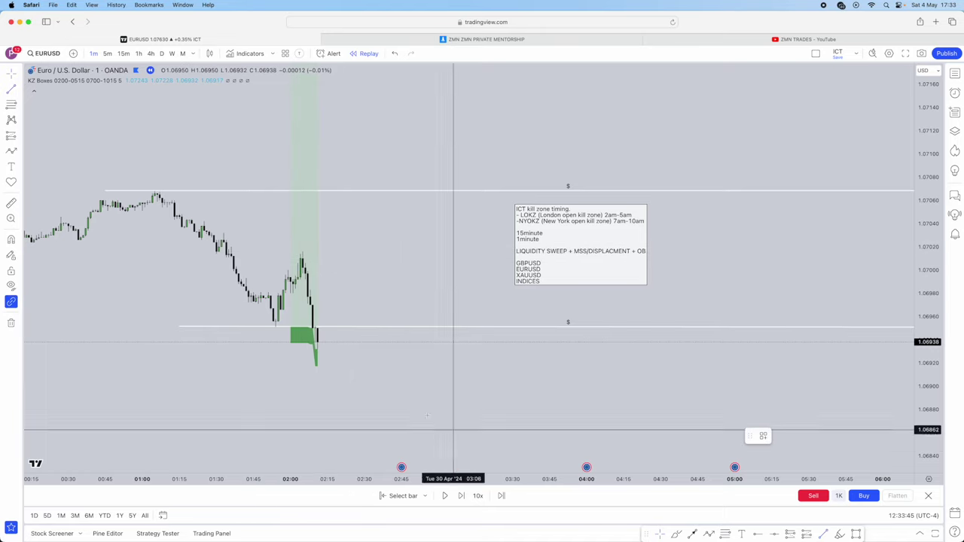
click(301, 251)
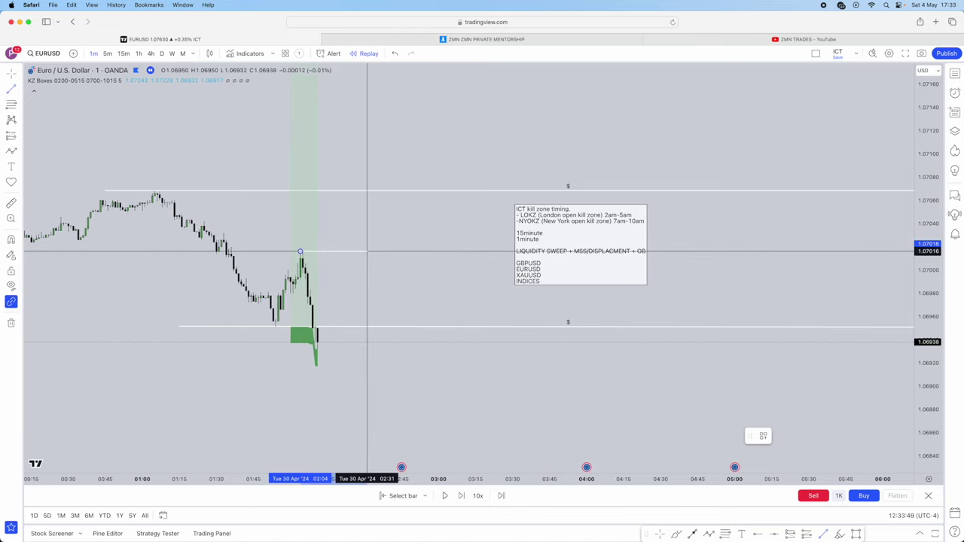
click(367, 250)
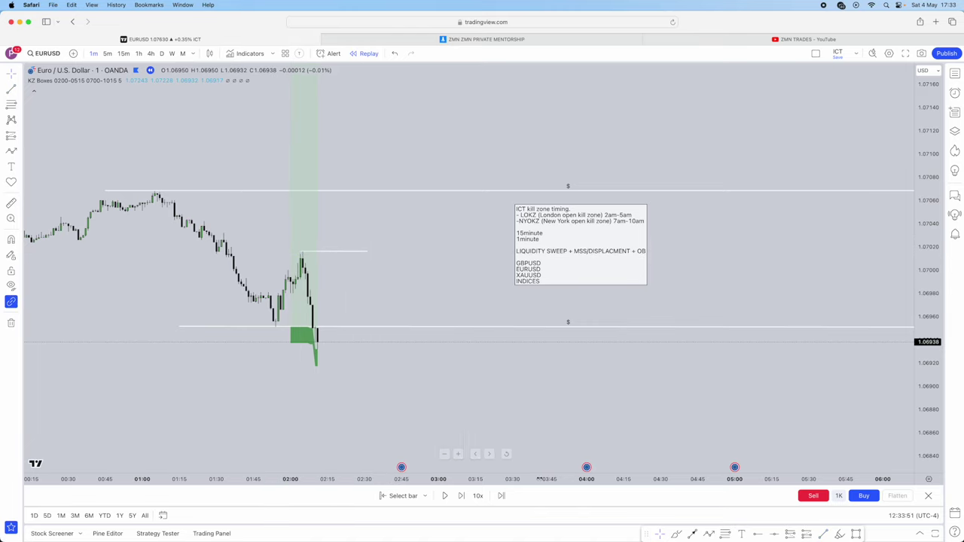
- Advance the 1-minute replay bar by bar to 02:15
click(461, 496)
click(461, 496)
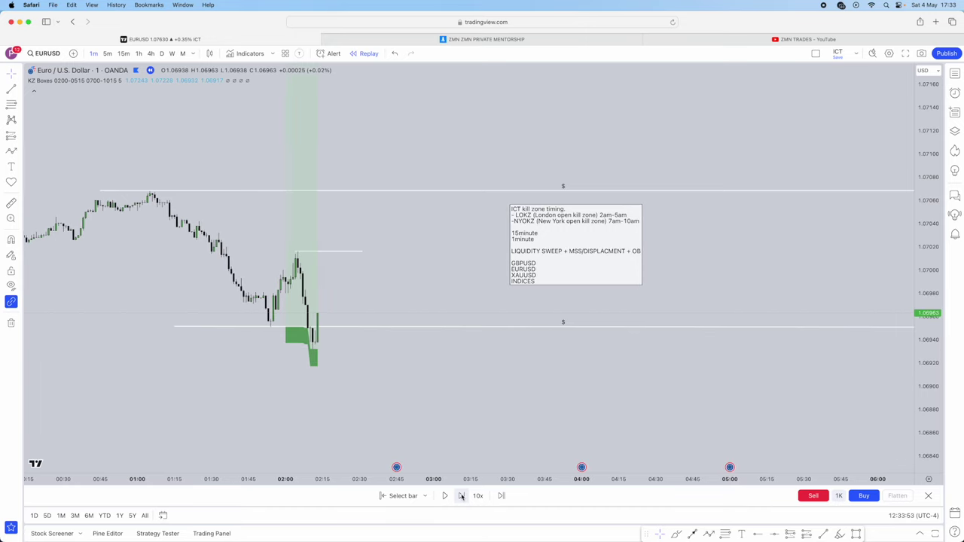
click(462, 496)
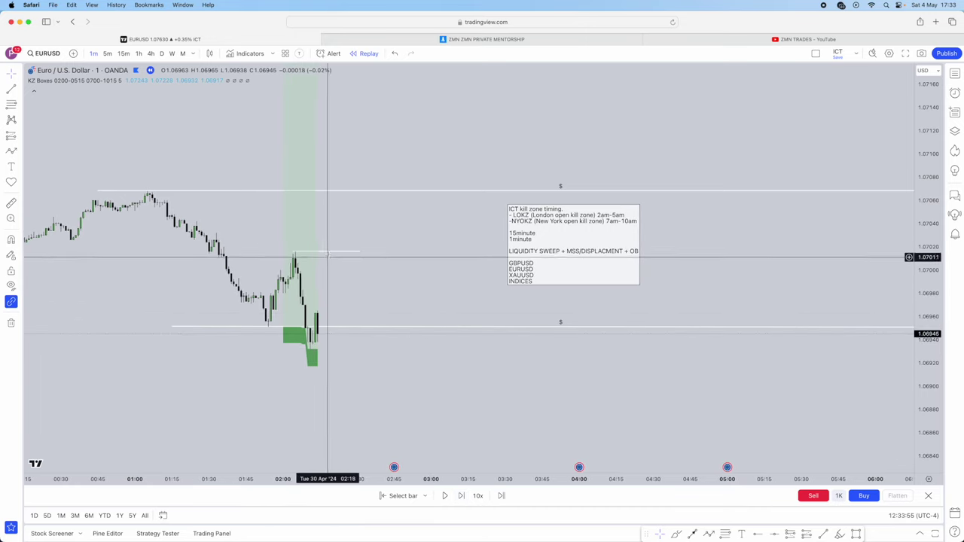
scroll(330, 253, up, 1)
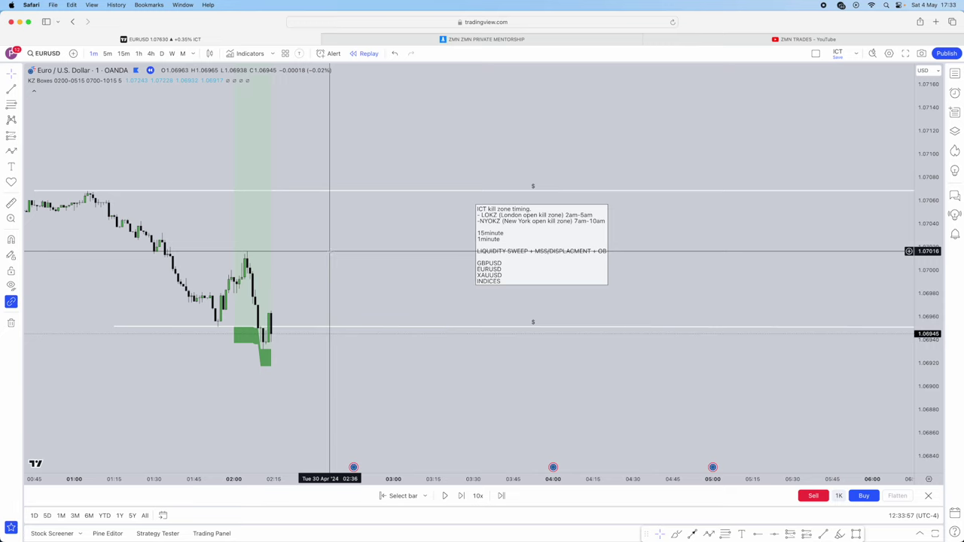
drag(330, 252, 362, 243)
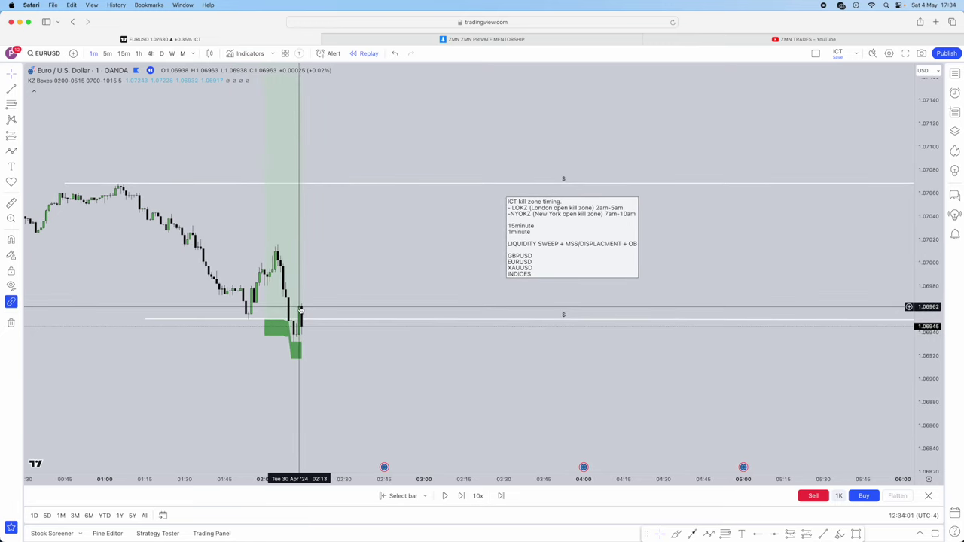
click(461, 495)
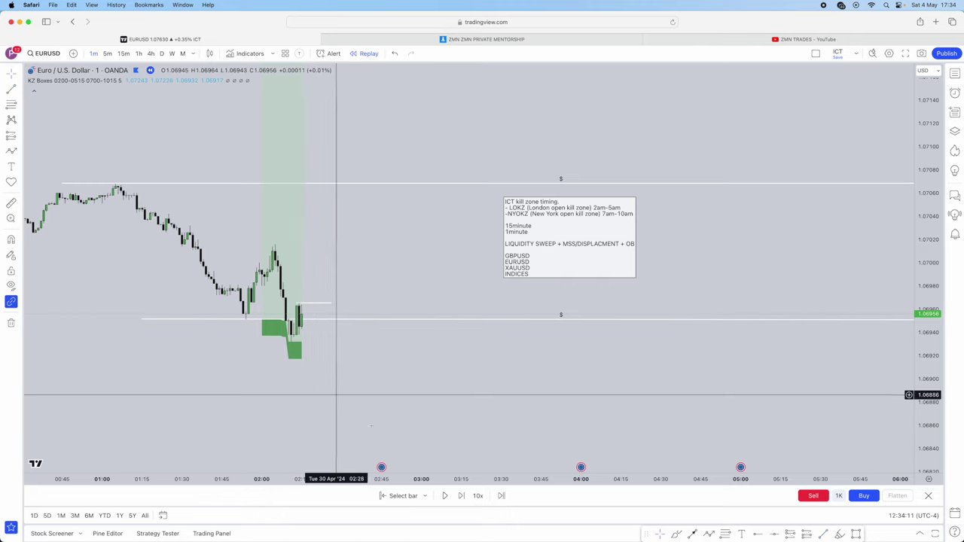
- Continue the 1-minute replay bar by bar through the drop and partial pullback, up to 02:28
click(462, 496)
click(461, 497)
click(461, 496)
click(462, 496)
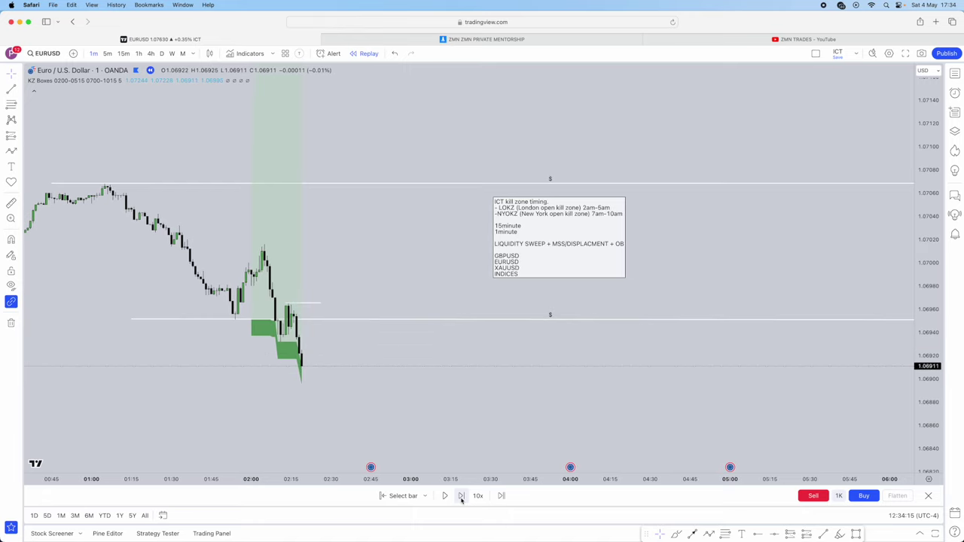
click(462, 496)
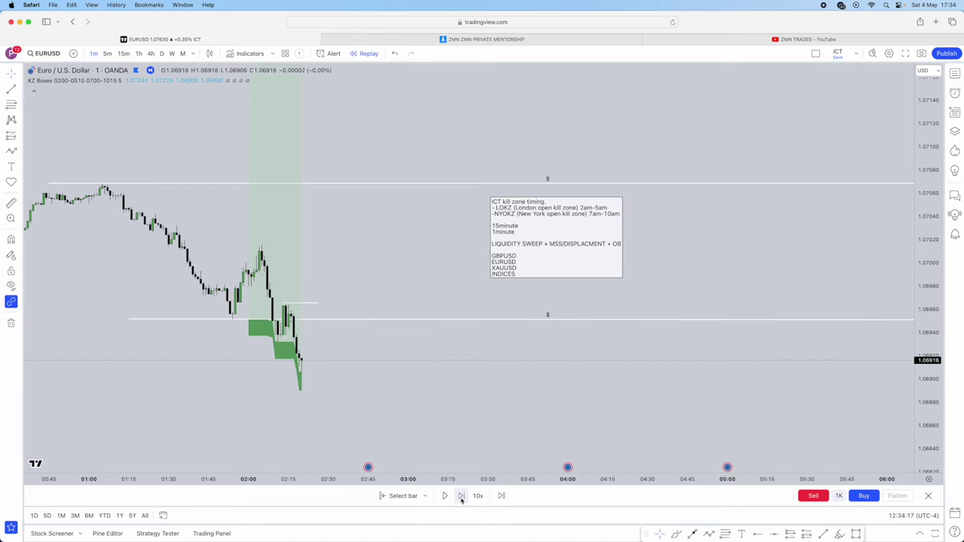
click(461, 497)
click(462, 496)
click(461, 496)
click(461, 496)
click(461, 497)
click(461, 496)
click(461, 496)
click(461, 497)
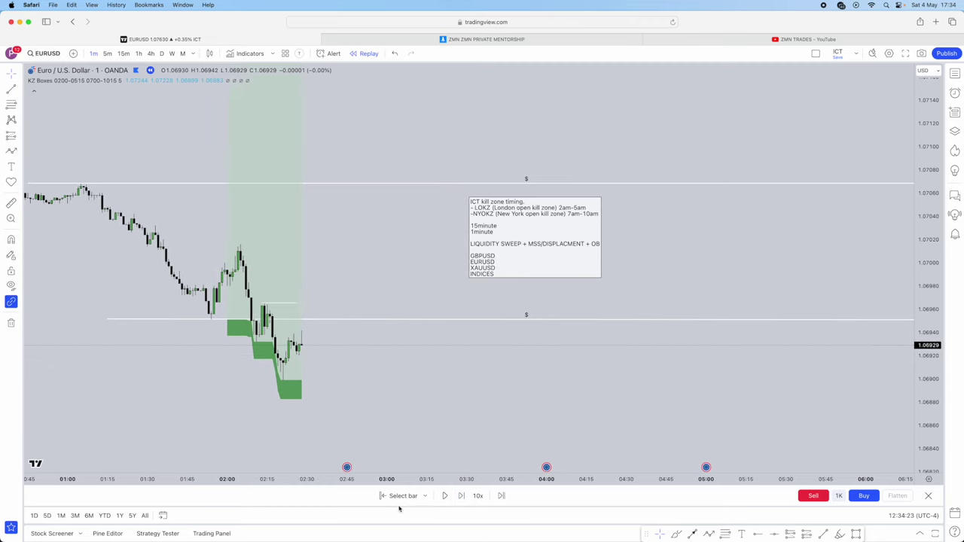
- Rewind the replay to the 02:27 bar and move the short structure line down to the latest swing high at about 1.0694
click(399, 497)
click(301, 430)
drag(482, 384, 397, 379)
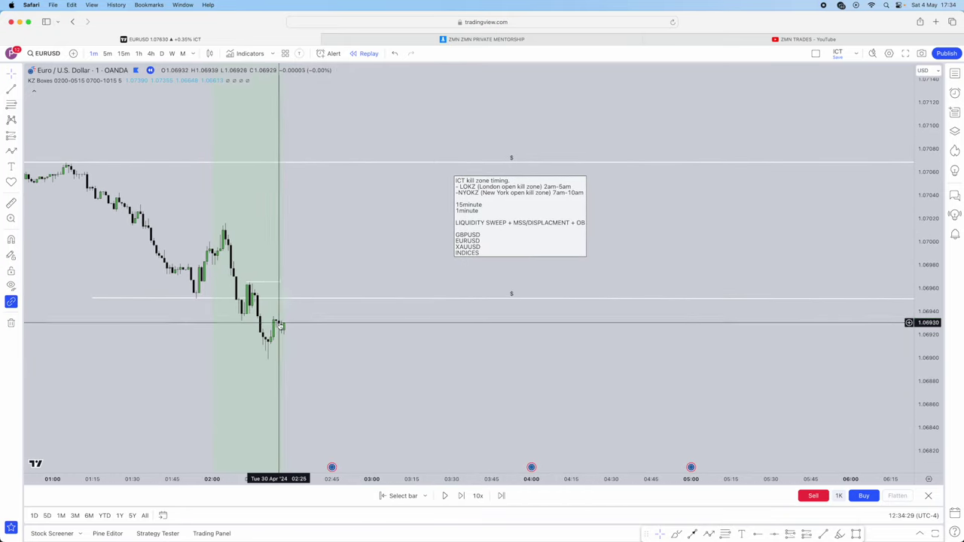
click(273, 284)
drag(272, 284, 298, 316)
click(331, 303)
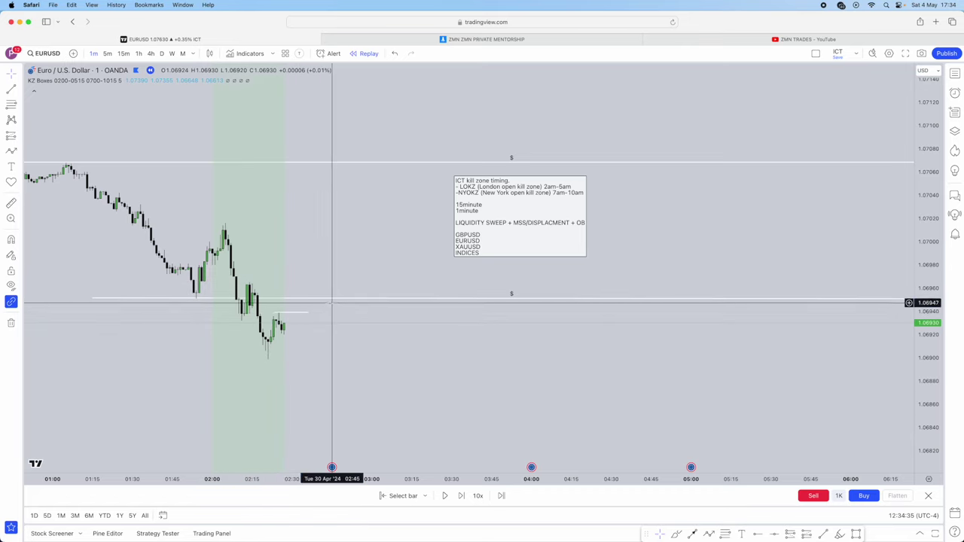
- Advance the replay to the 02:29 bar, past the break of the short line at about 1.0694
click(465, 497)
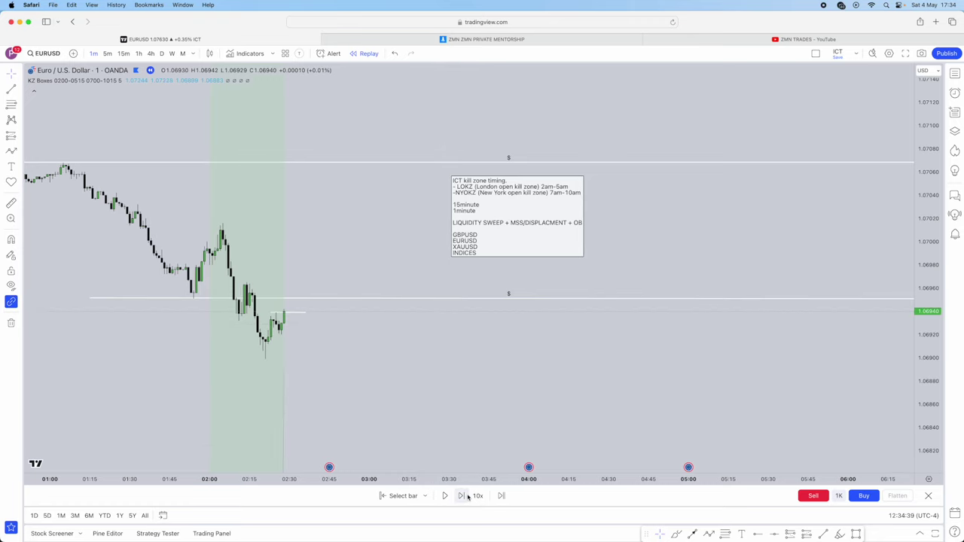
click(467, 496)
drag(469, 407, 533, 402)
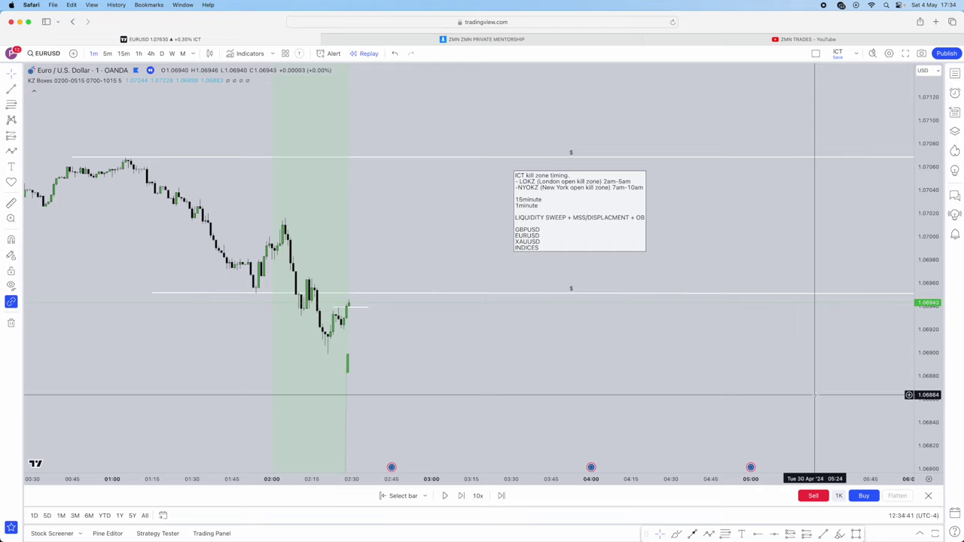
- Draw a rectangle beside the candles from about 1.06875 to 1.07003, ending at 03:12, and delete it
drag(921, 438, 921, 325)
scroll(685, 357, up, 1)
drag(674, 360, 707, 314)
drag(904, 230, 923, 282)
click(857, 534)
mouse_move(449, 399)
mouse_down()
mouse_move(449, 243)
mouse_move(399, 180)
mouse_up()
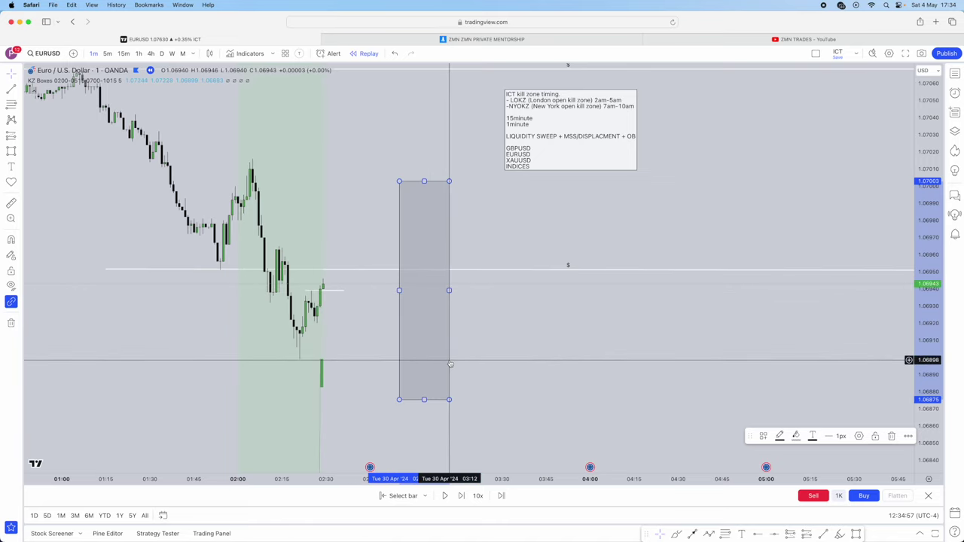
key(Delete)
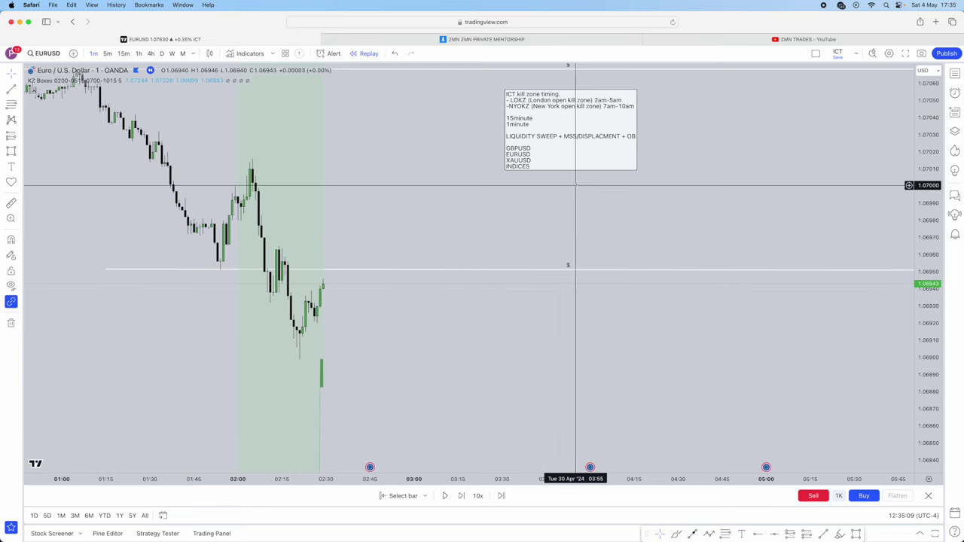
- Move the kill zone note down to just above the lower liquidity line and advance the replay to 02:33
drag(581, 151, 570, 198)
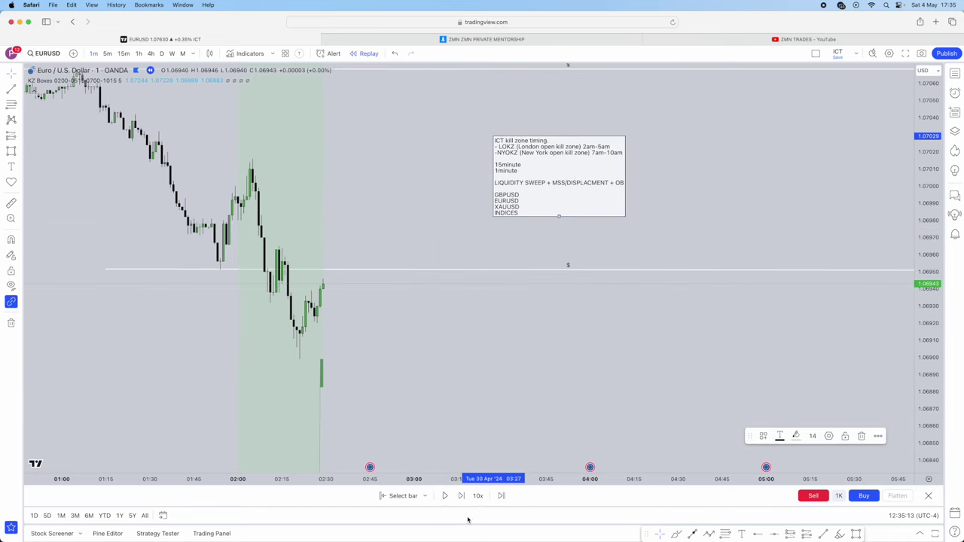
click(459, 497)
click(459, 496)
click(460, 496)
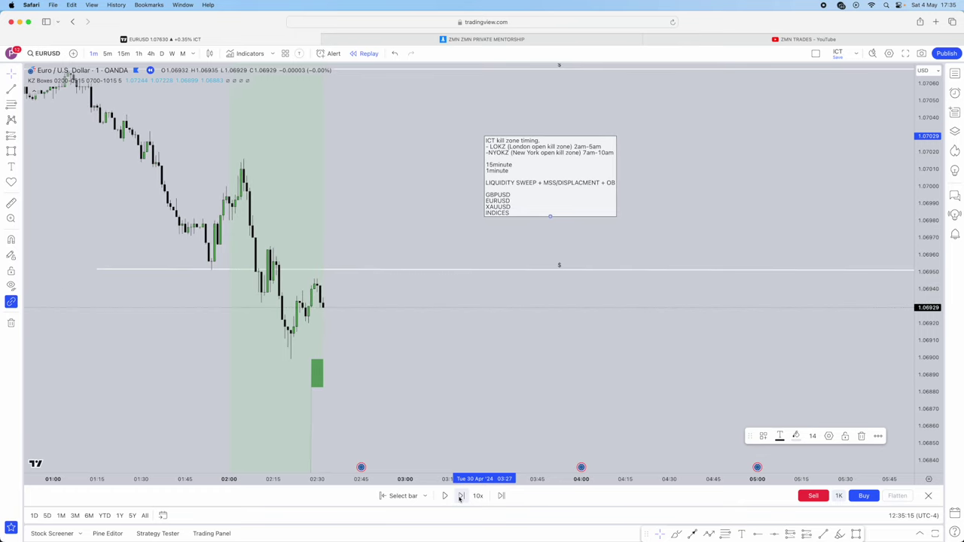
click(460, 496)
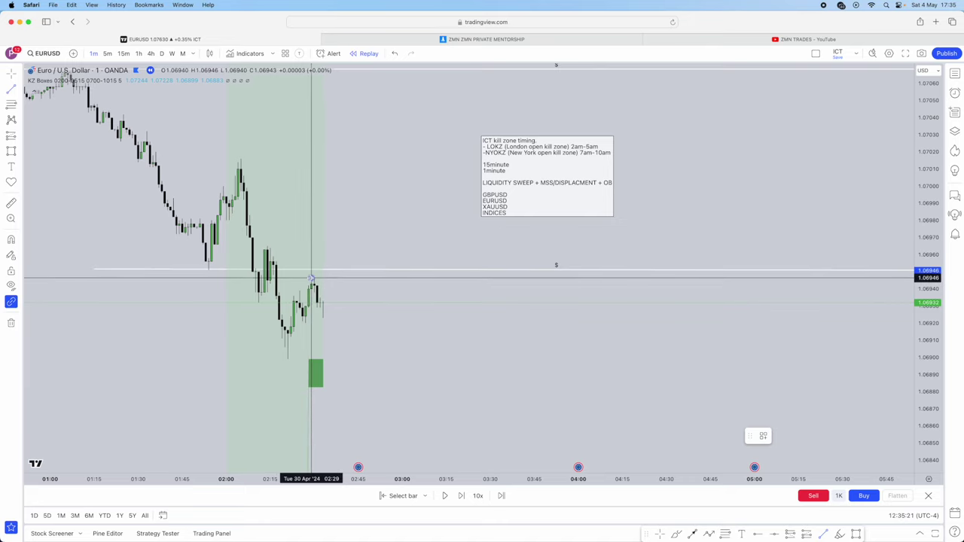
- Finish a short line at about 1.06946 from the 02:29 swing high to about 02:48, and advance the replay to 02:39
click(368, 279)
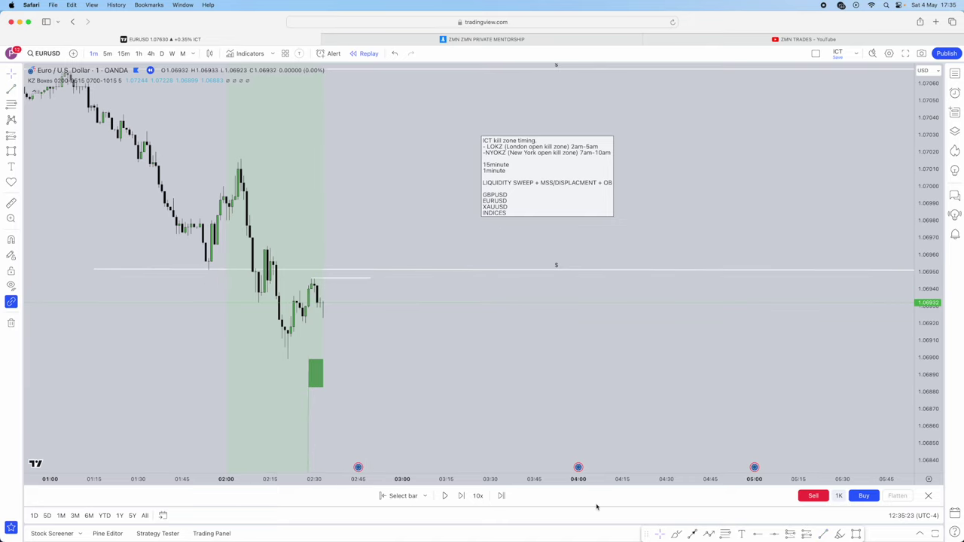
click(459, 495)
click(460, 496)
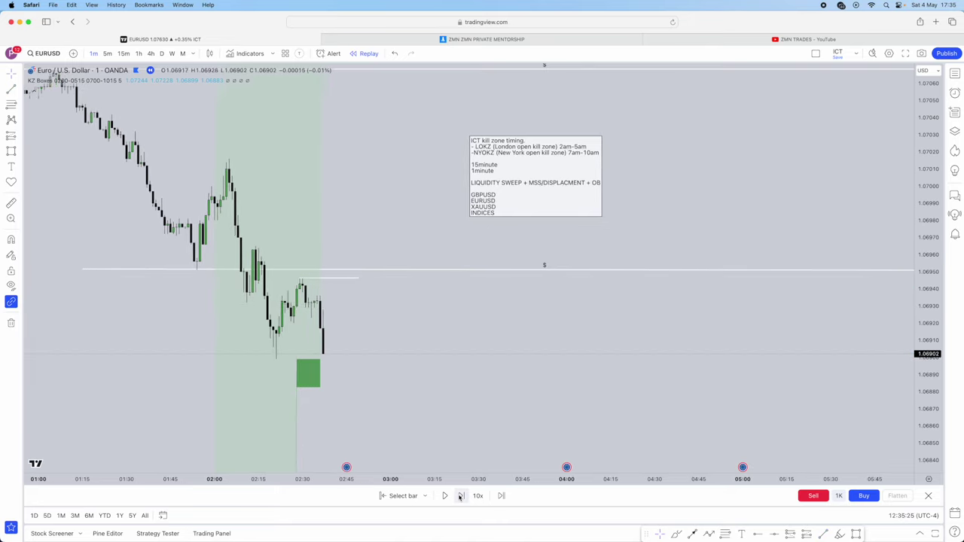
click(459, 496)
click(459, 495)
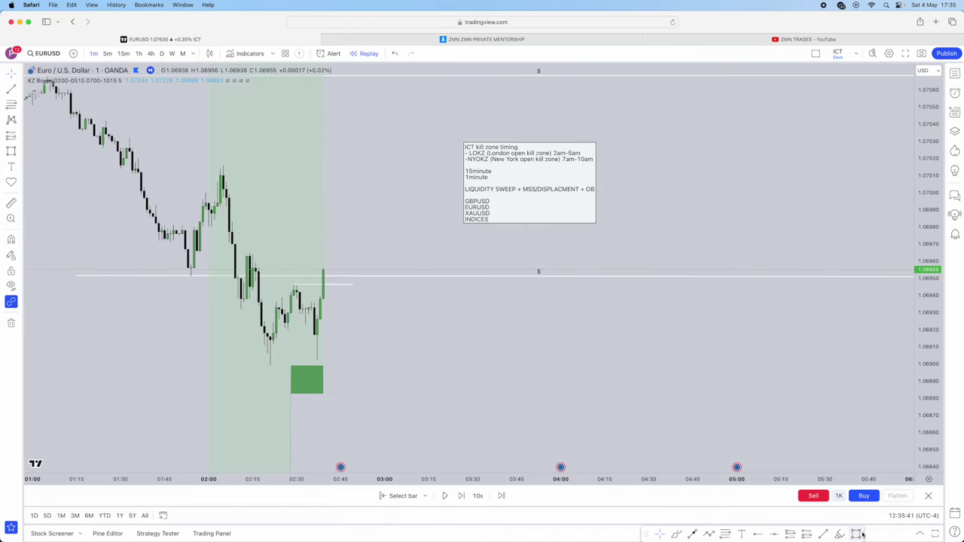
- Draw an order block rectangle over the last bearish candle before the rally, from about 1.06916 to 1.06935, ending at about 03:14
drag(312, 304, 425, 321)
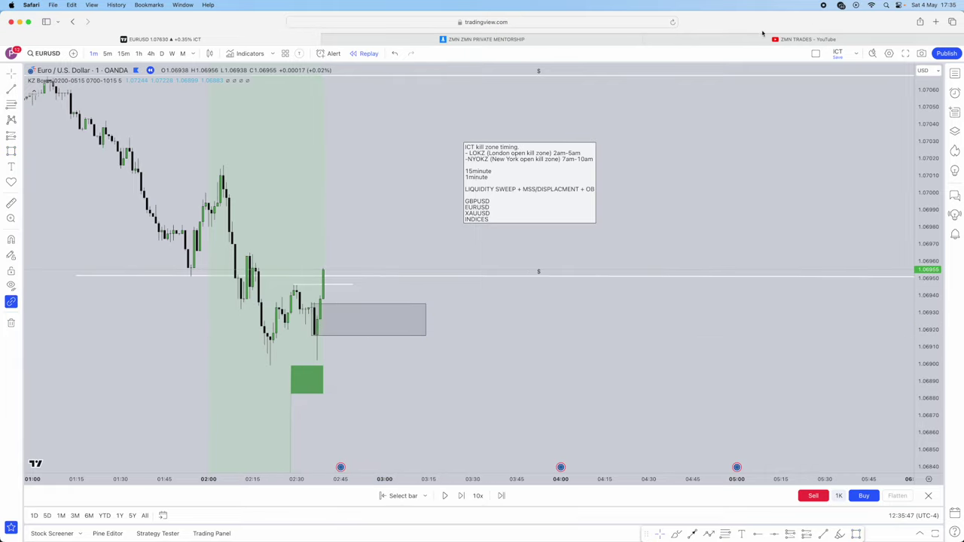
scroll(603, 264, left, 3)
drag(930, 140, 904, 232)
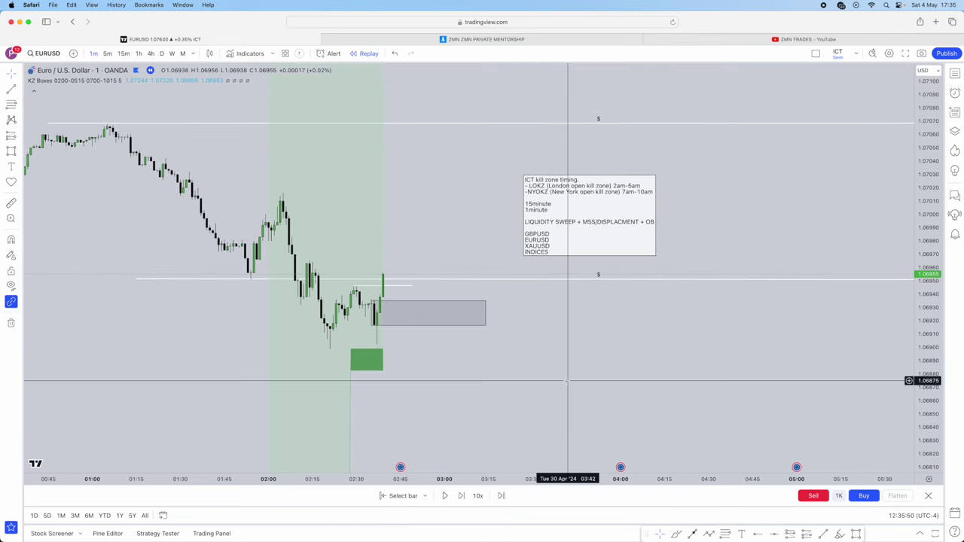
- Place a long position at 02:42 just above the order block, with entry at 1.06937 and stop at 1.06902
click(20, 138)
click(39, 147)
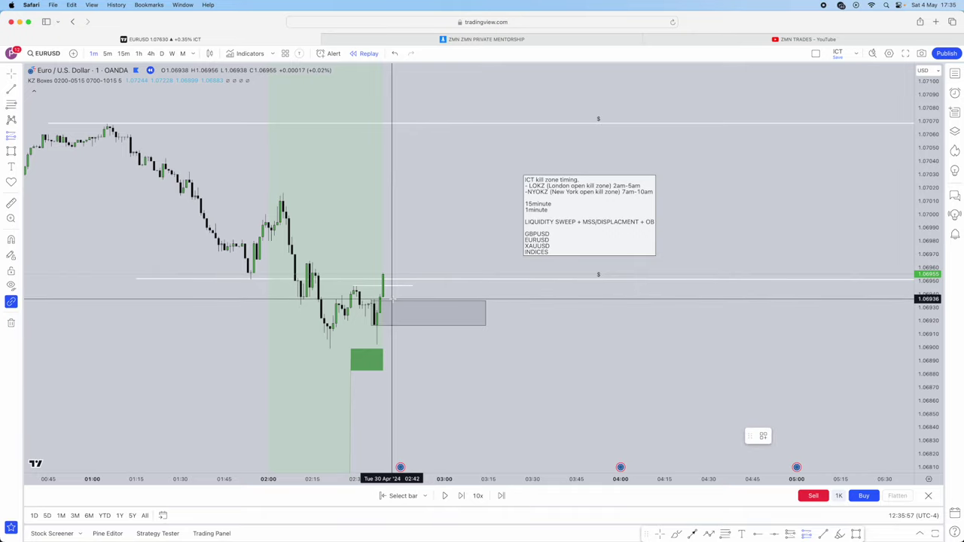
click(391, 298)
drag(392, 343, 390, 345)
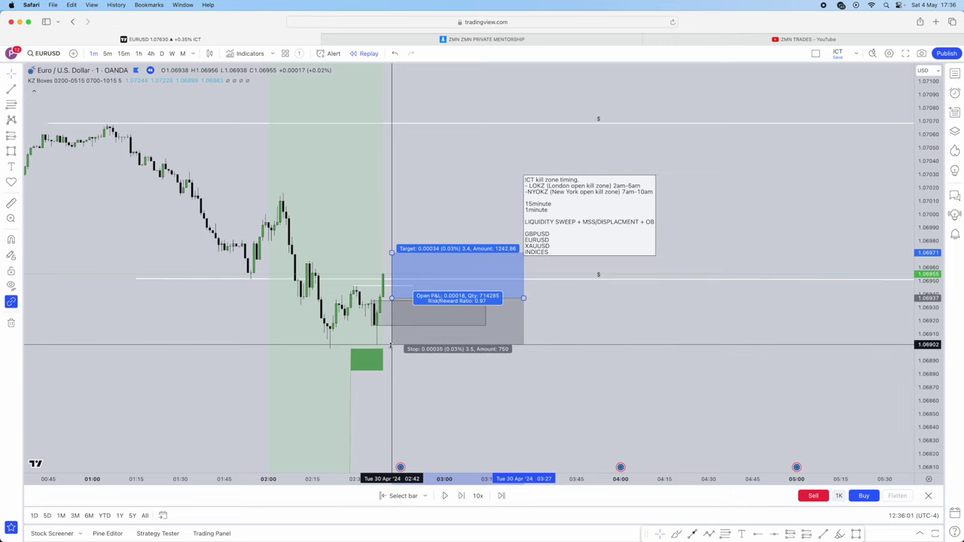
- Lower the long position's stop to 1.06896 and raise its target to 1.07017, just above the 02:04 swing high
mouse_move(391, 344)
mouse_down()
mouse_move(390, 358)
mouse_move(390, 344)
mouse_up()
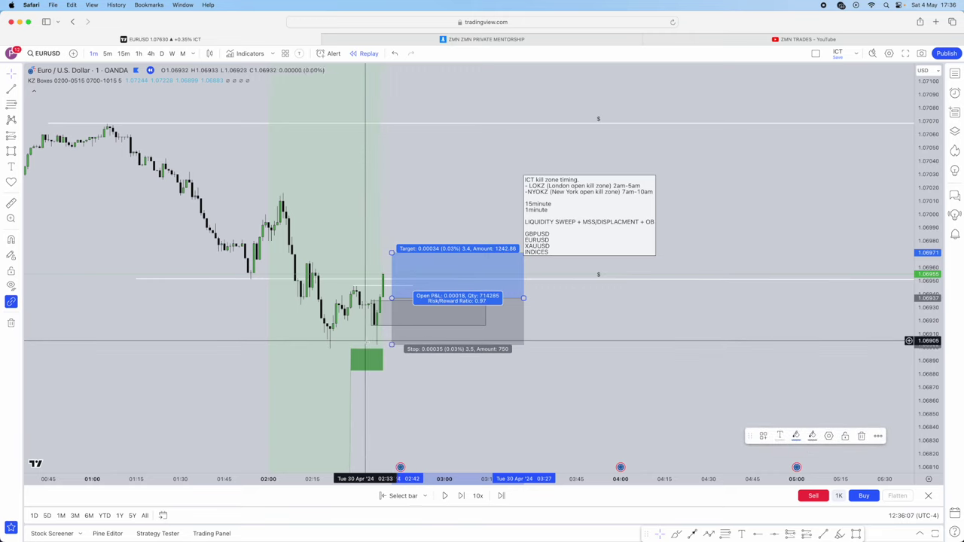
drag(391, 344, 391, 352)
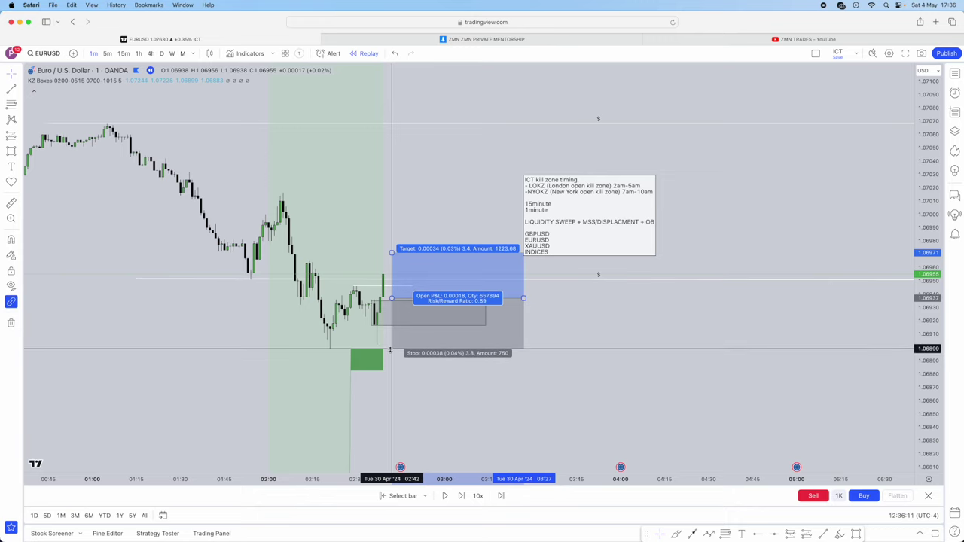
drag(389, 352, 391, 353)
click(397, 357)
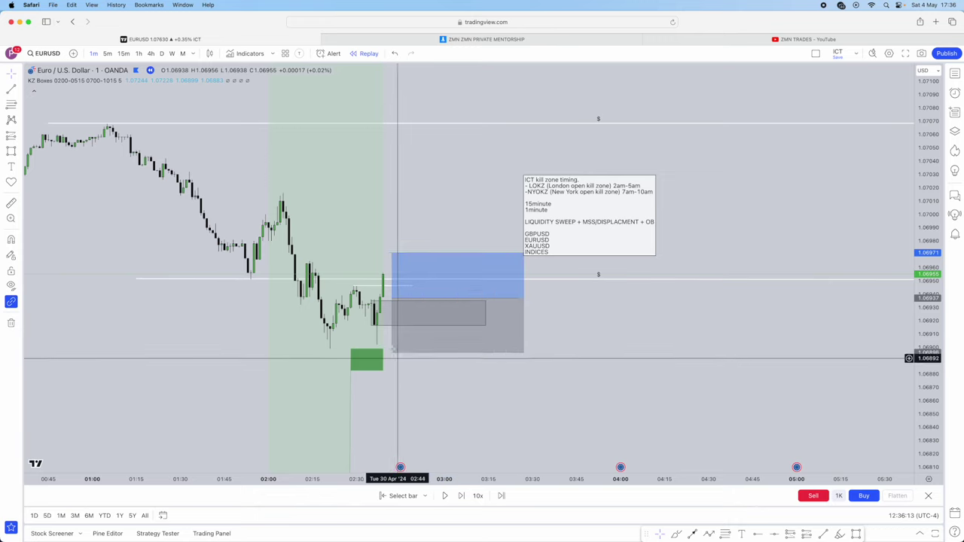
scroll(437, 299, down, 1)
mouse_move(414, 261)
mouse_down()
mouse_move(403, 190)
mouse_move(413, 192)
mouse_up()
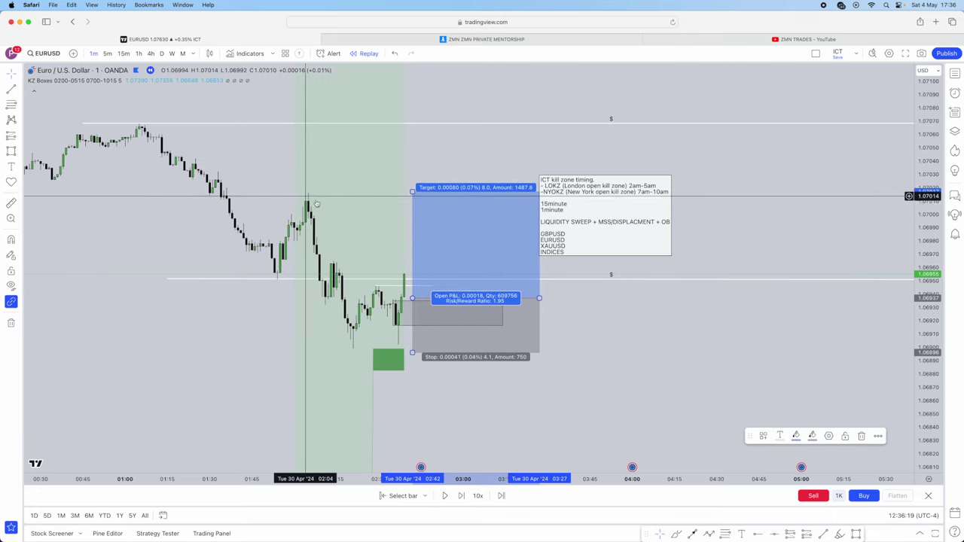
click(590, 404)
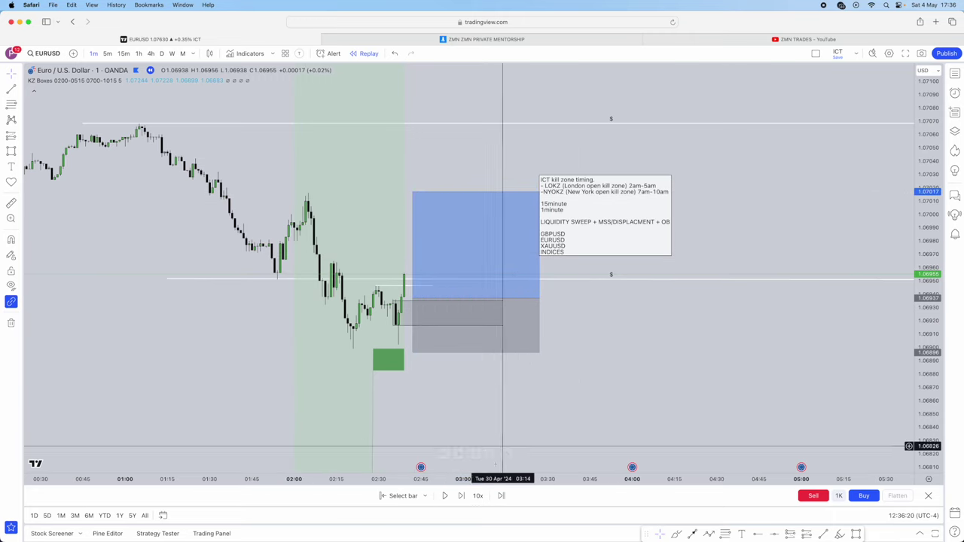
- Advance the replay to about 02:50, through the long position's entry and past its target, and pause it
click(461, 495)
click(461, 495)
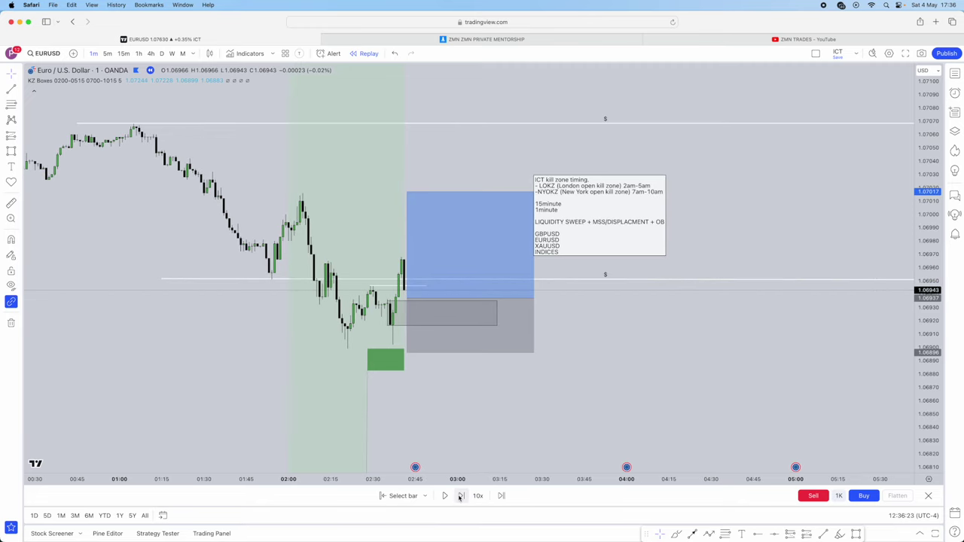
click(461, 495)
click(409, 324)
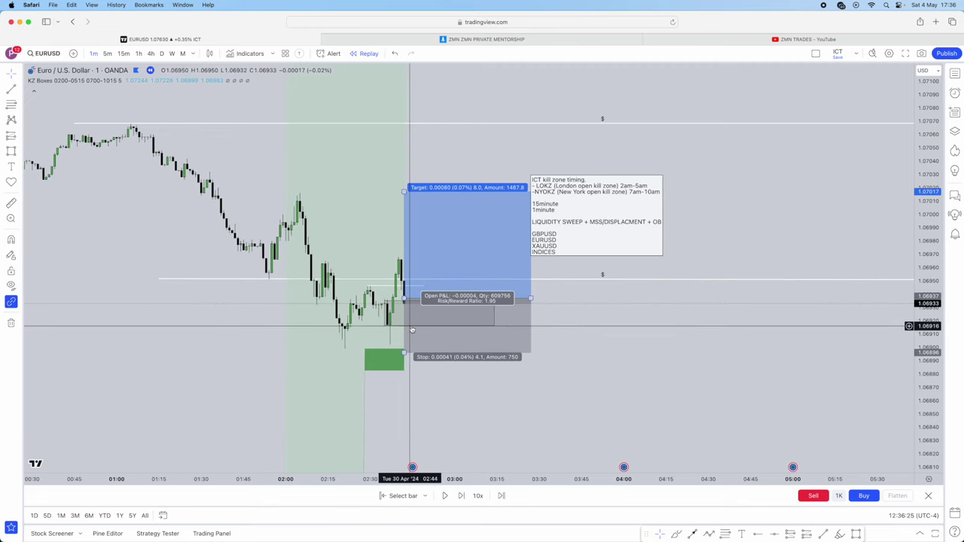
click(445, 495)
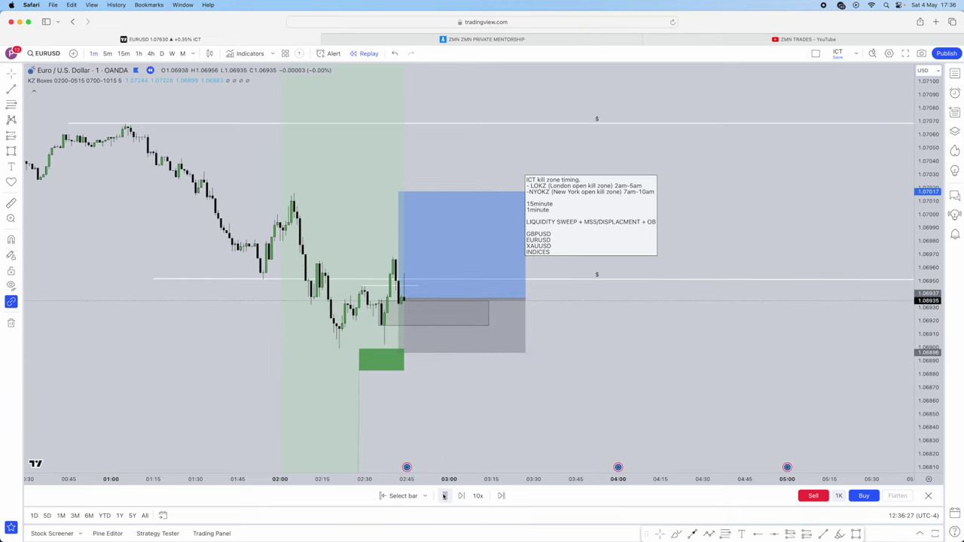
click(444, 495)
click(391, 345)
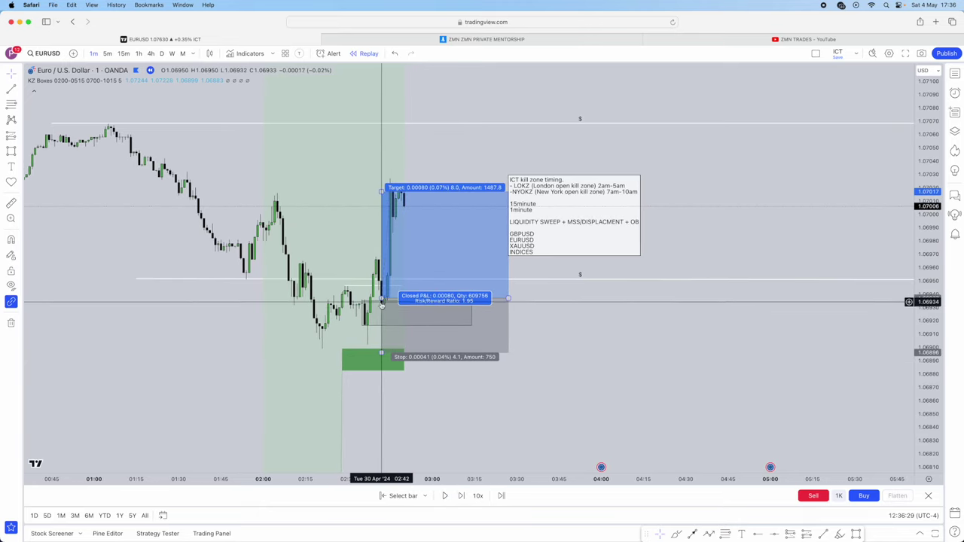
click(585, 344)
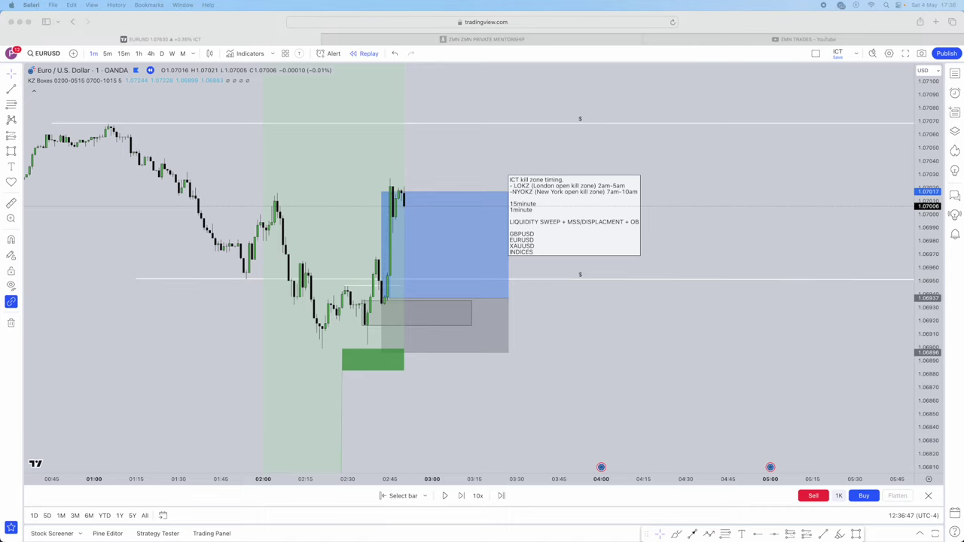
mouse_move(0, 57)
mouse_down()
mouse_move(99, 57)
mouse_move(1, 53)
mouse_up()
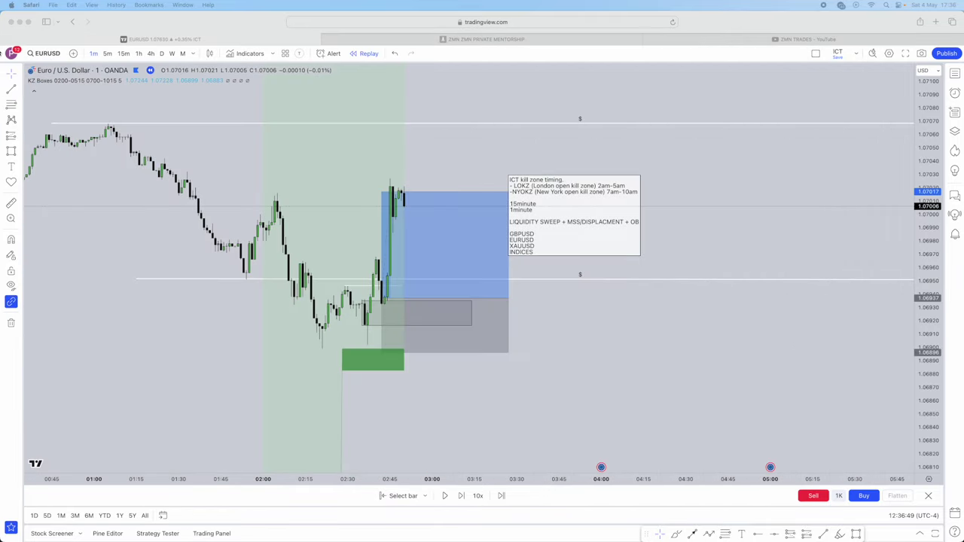